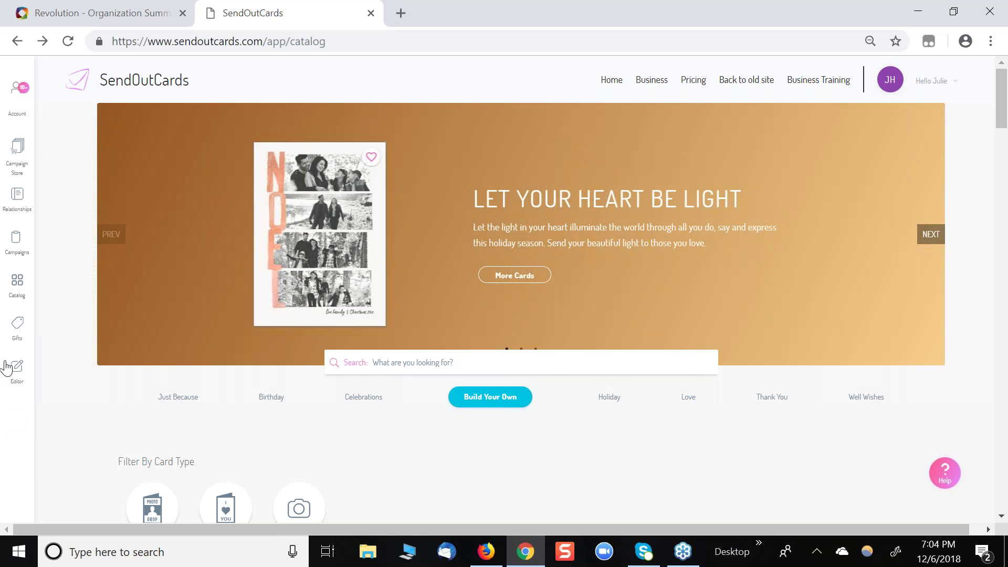
Open the account page, review its subscription and payment details, and look through the drafted orders and drafted cards
left_click(19, 100)
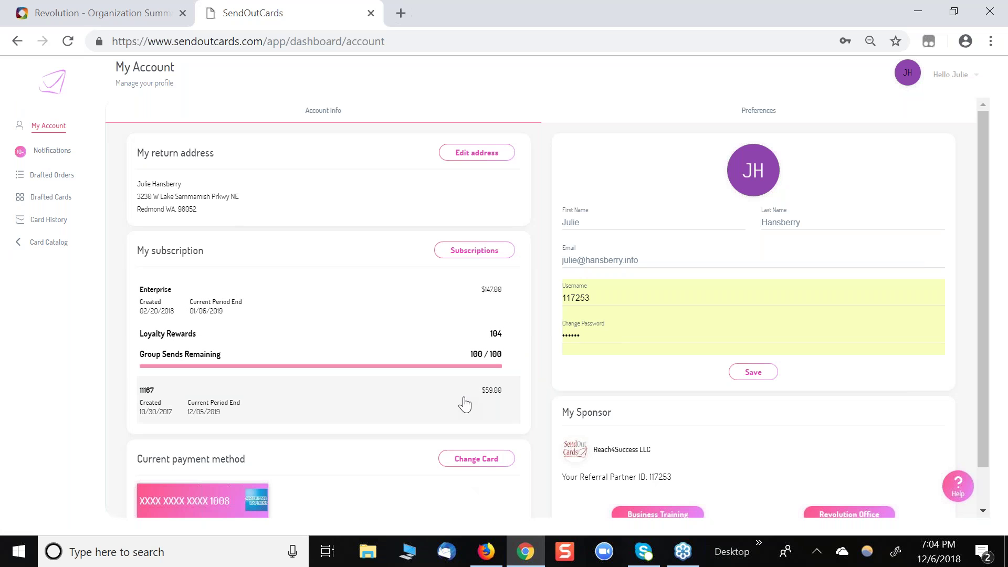
scroll(465, 404, "down", 1)
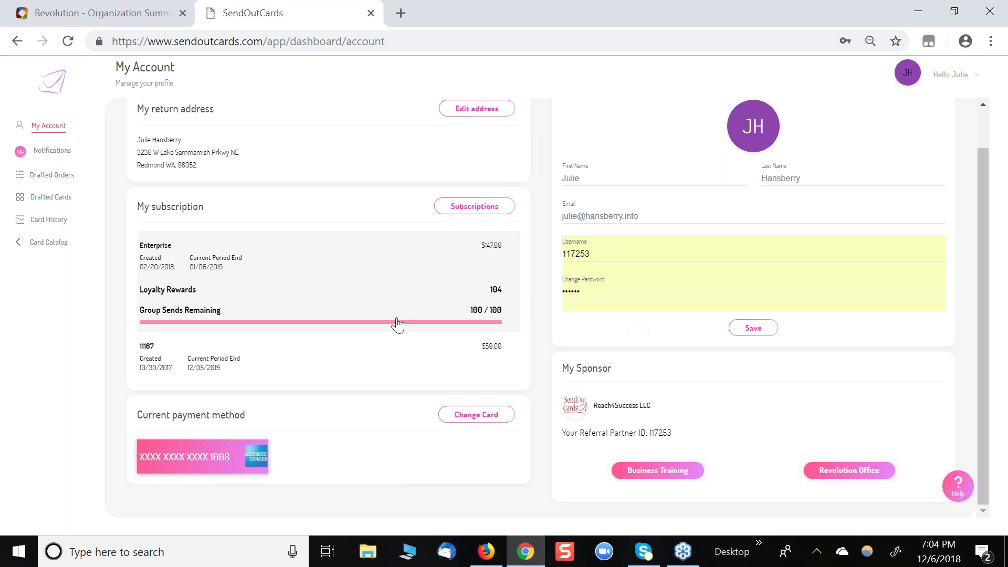
left_click(65, 178)
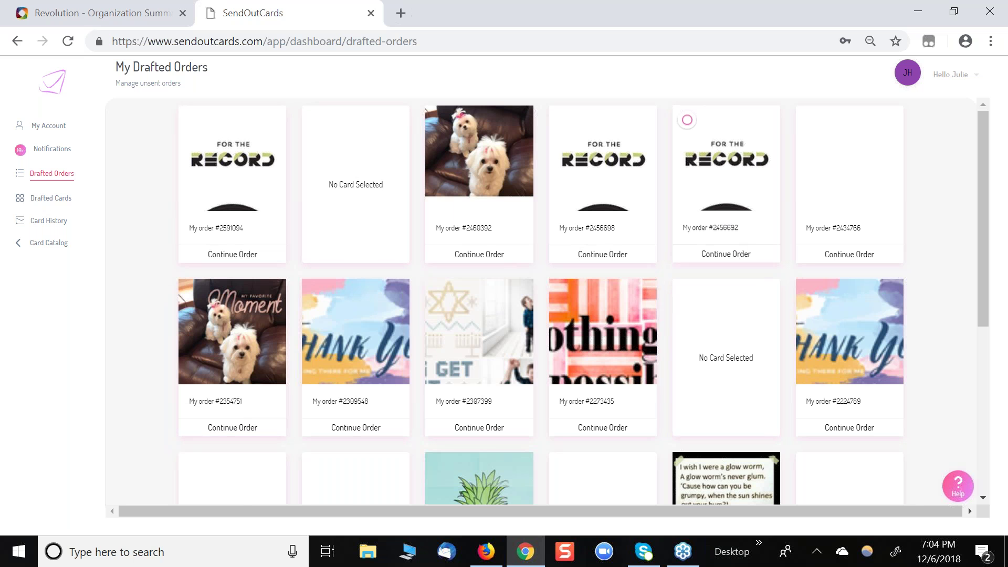
left_click(47, 205)
Open the card history, show its search filter options, and examine the first page of sent and pending cards
left_click(50, 225)
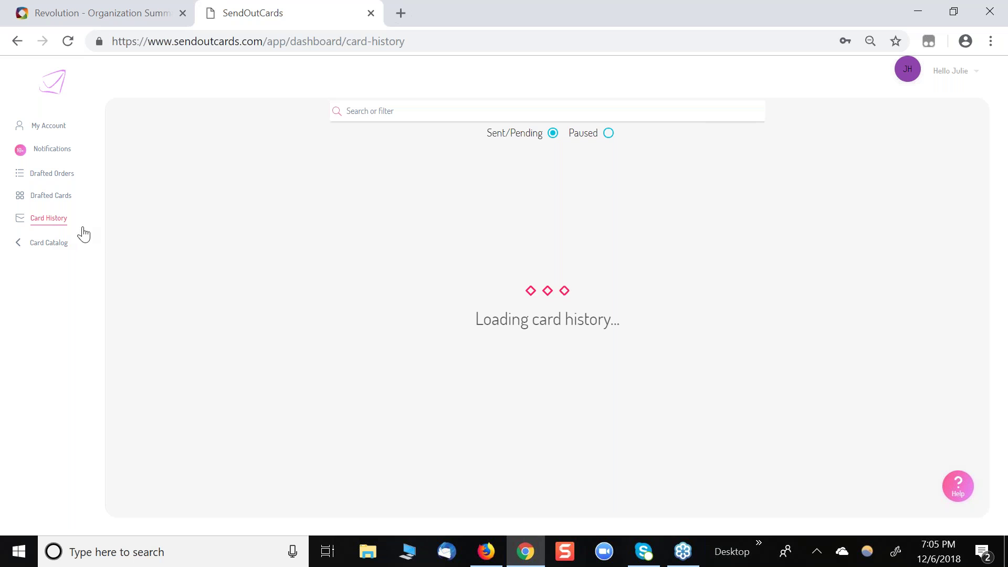
left_click(382, 111)
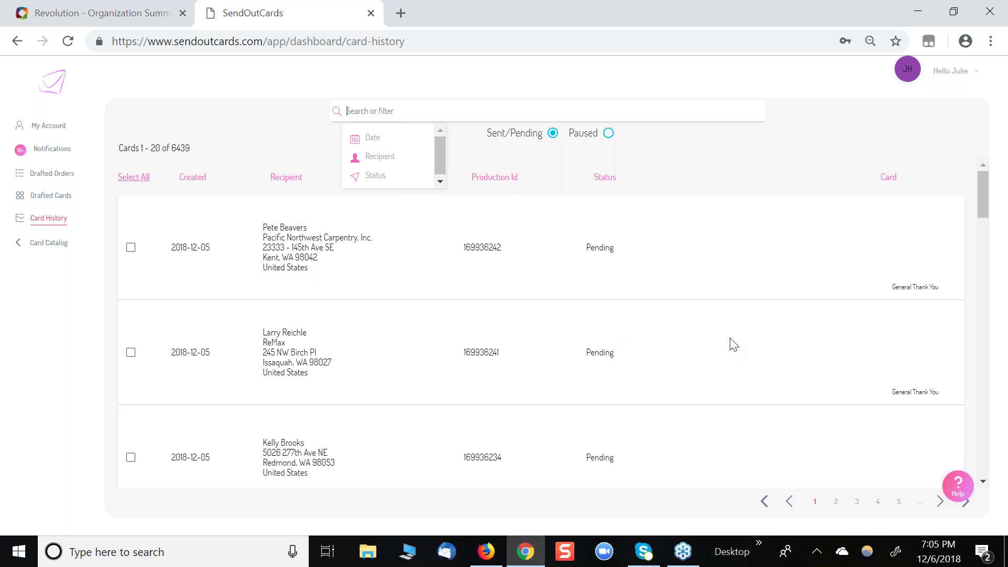
scroll(745, 356, "down", 4)
scroll(747, 357, "down", 8)
scroll(748, 358, "down", 15)
scroll(747, 358, "up", 9)
scroll(747, 358, "up", 6)
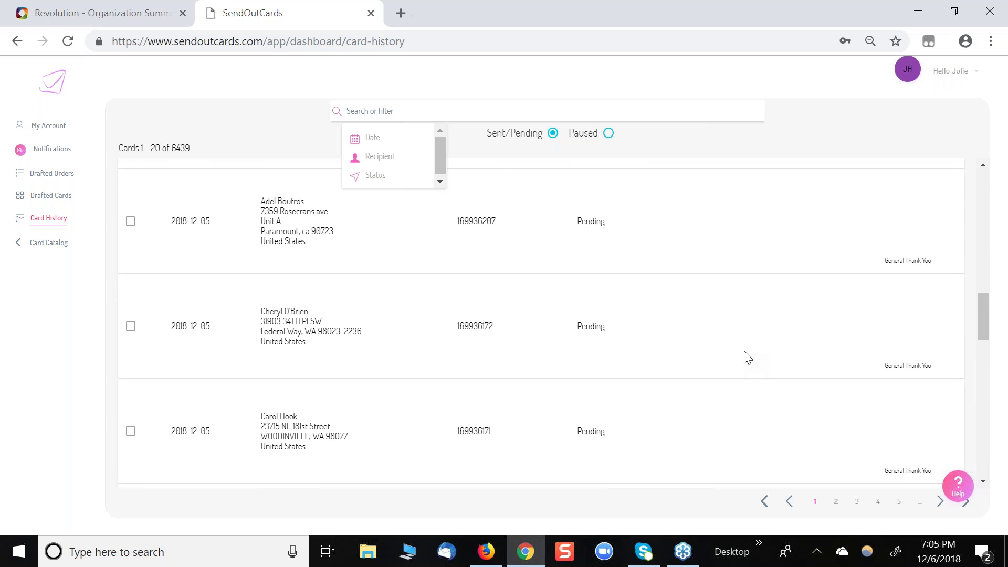
scroll(747, 358, "down", 10)
scroll(748, 357, "down", 5)
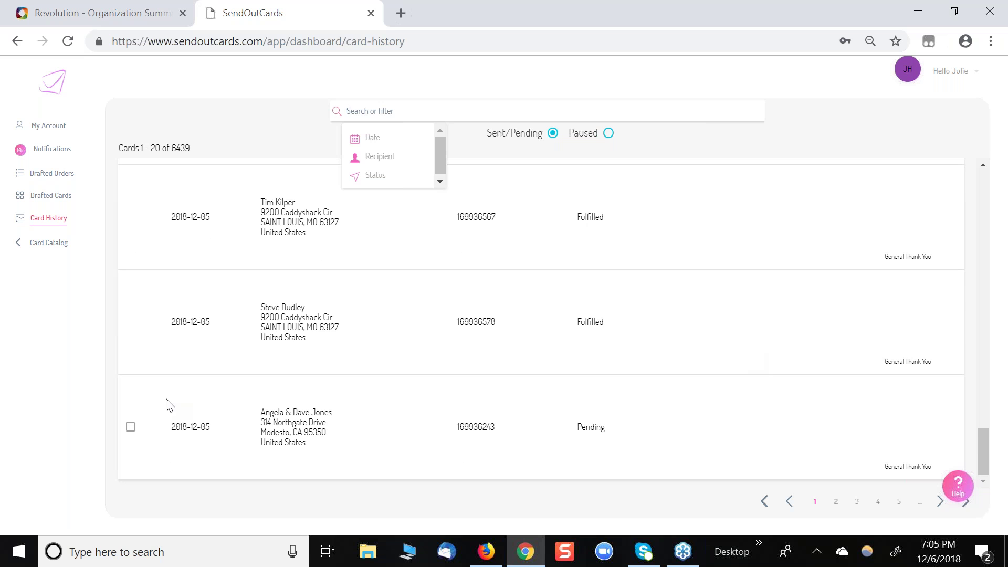
scroll(167, 404, "up", 15)
scroll(167, 405, "up", 5)
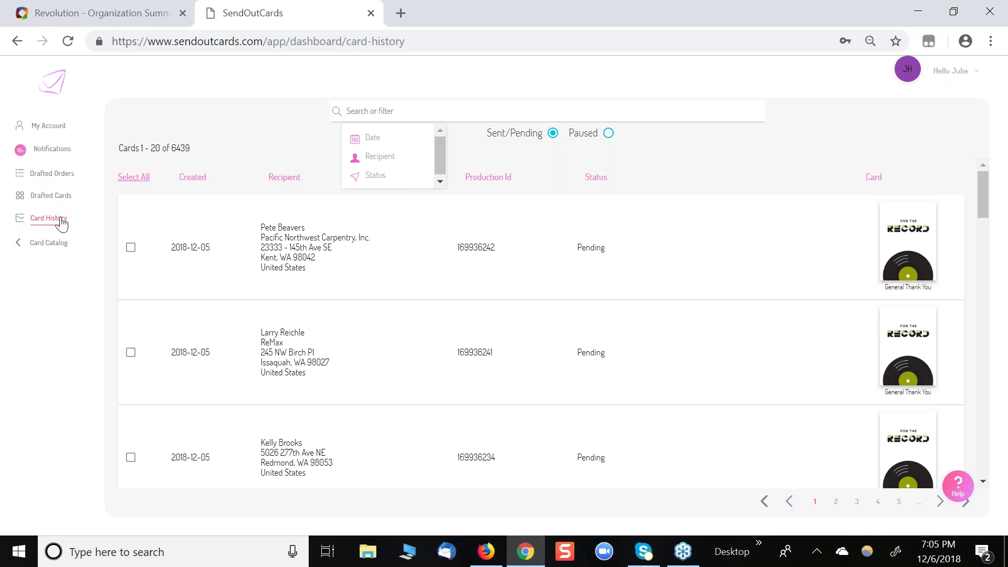
Return to the card catalog and open the Campaign Store to examine its account tools and sample packs
left_click(42, 244)
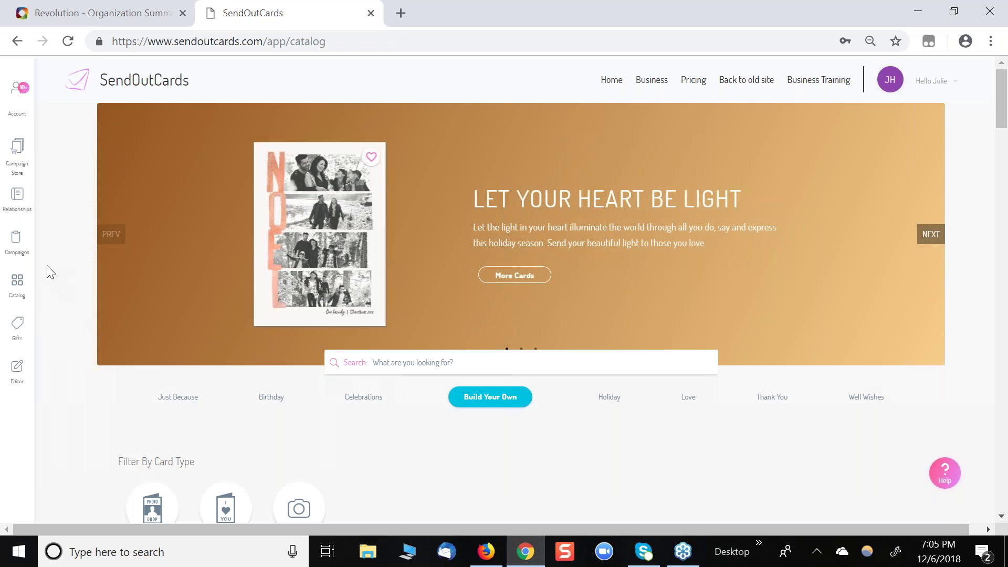
left_click(21, 165)
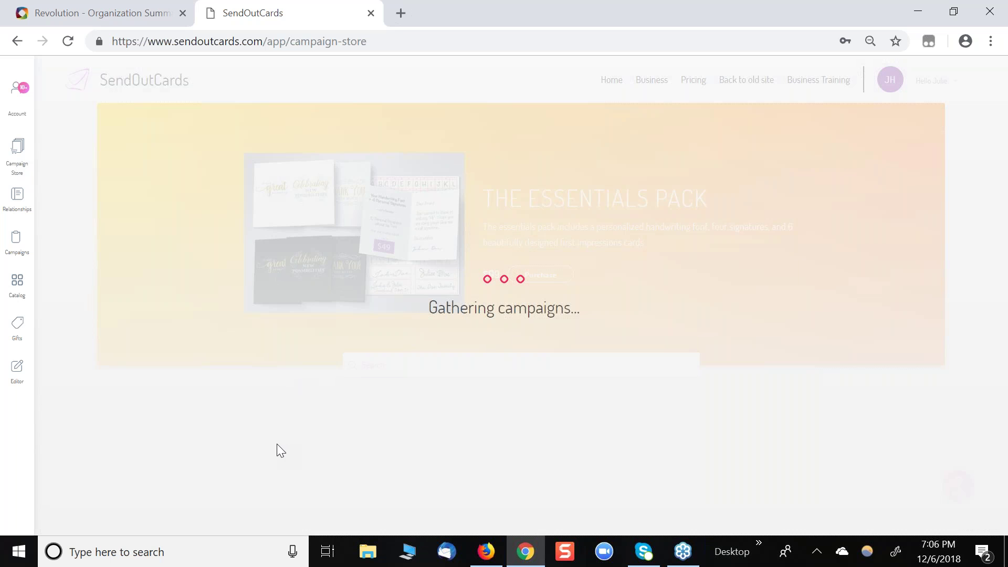
scroll(270, 438, "down", 10)
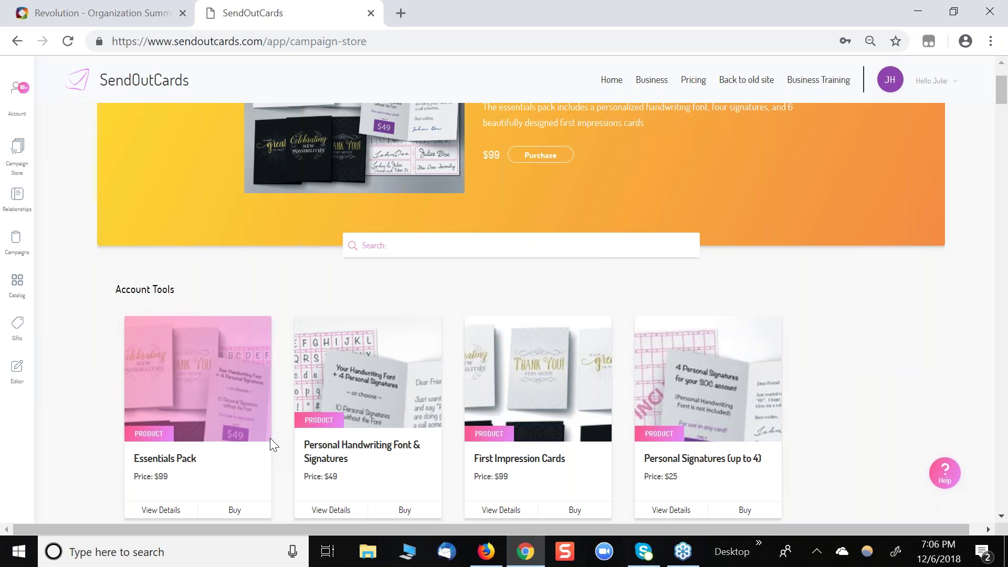
scroll(270, 438, "down", 7)
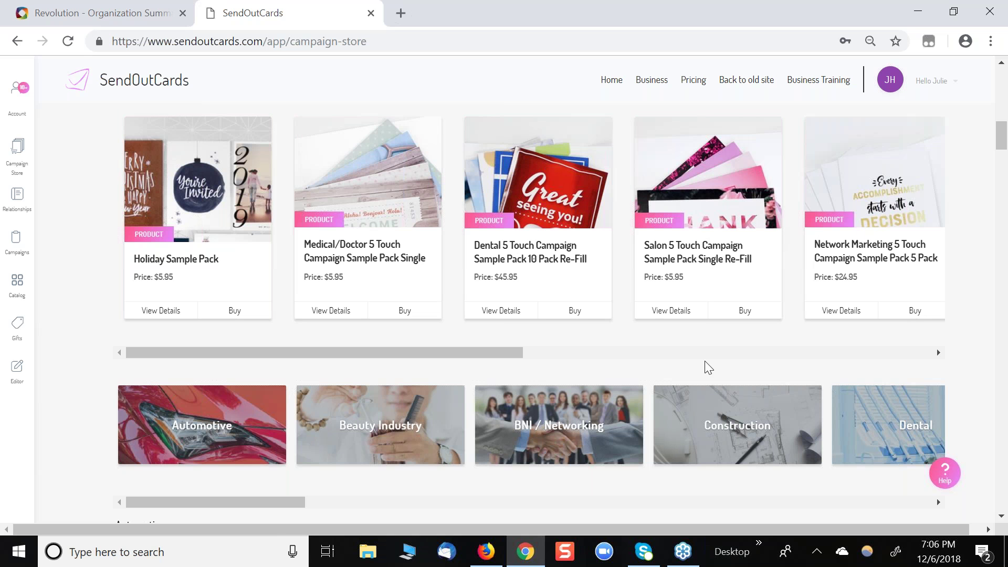
Browse the Campaign Store's industry categories and their touch campaigns, from Automotive and Beauty Industry through Dental and Finance
scroll(705, 366, "down", 3)
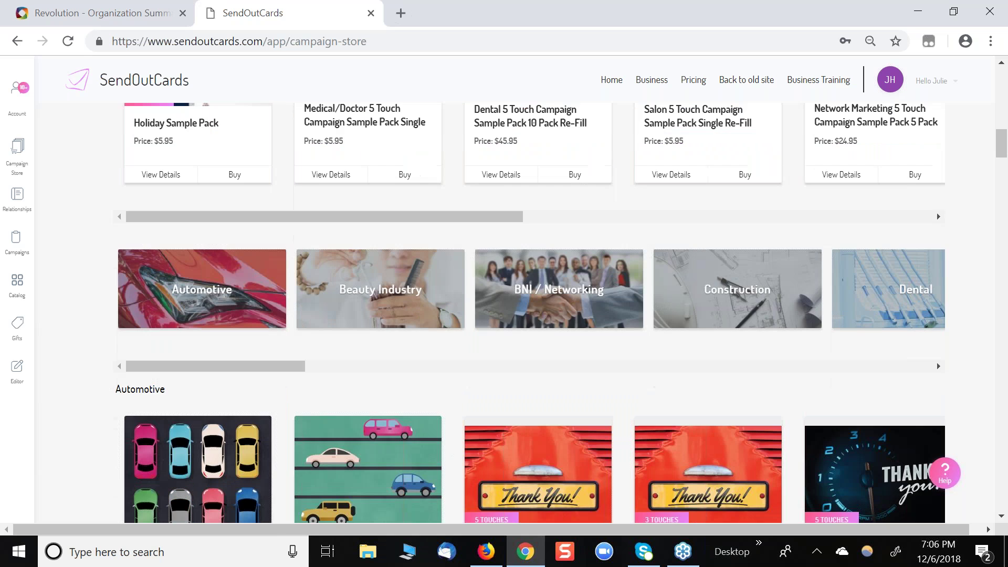
scroll(140, 424, "down", 2)
scroll(151, 482, "down", 1)
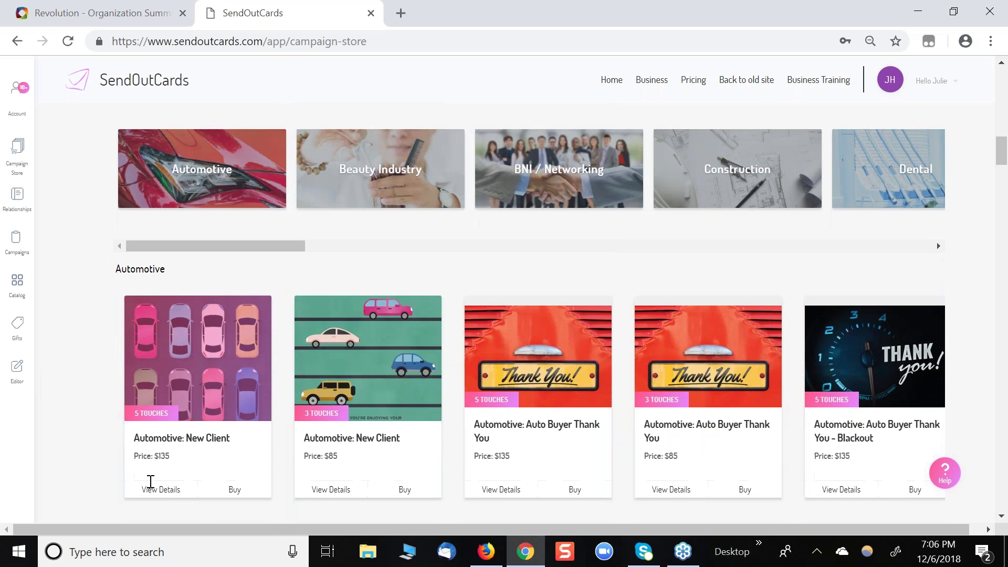
scroll(150, 482, "down", 3)
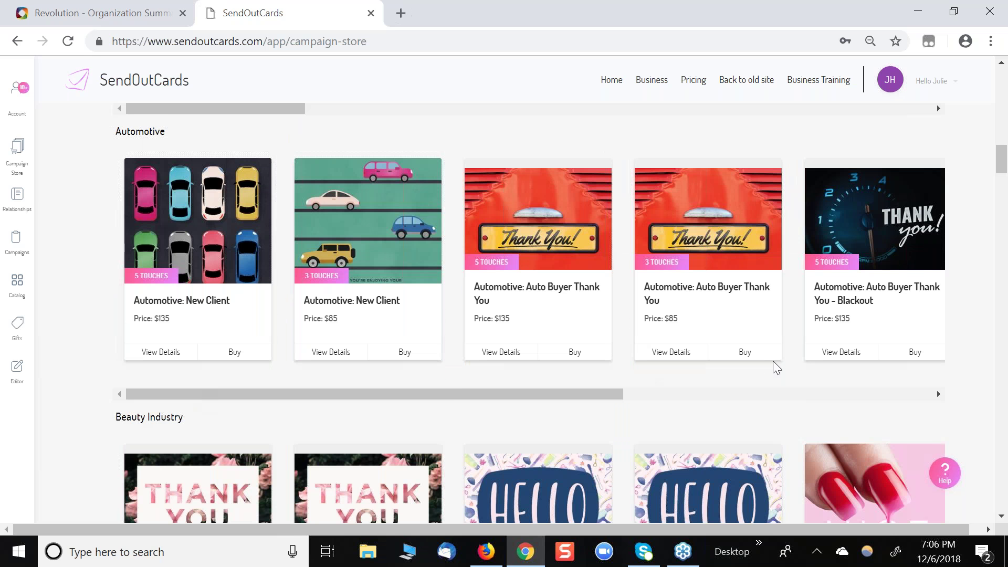
scroll(773, 360, "down", 2)
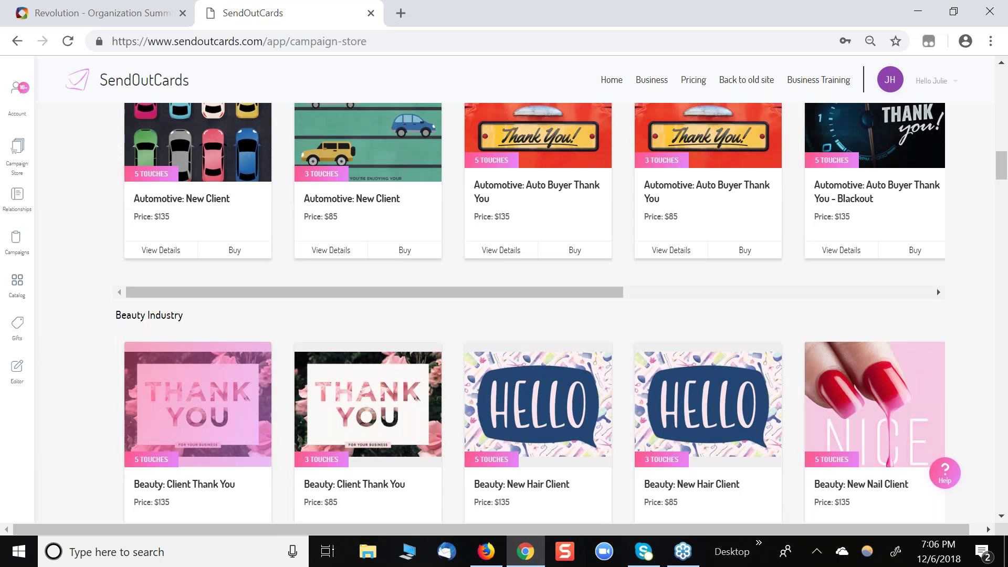
scroll(67, 412, "up", 8)
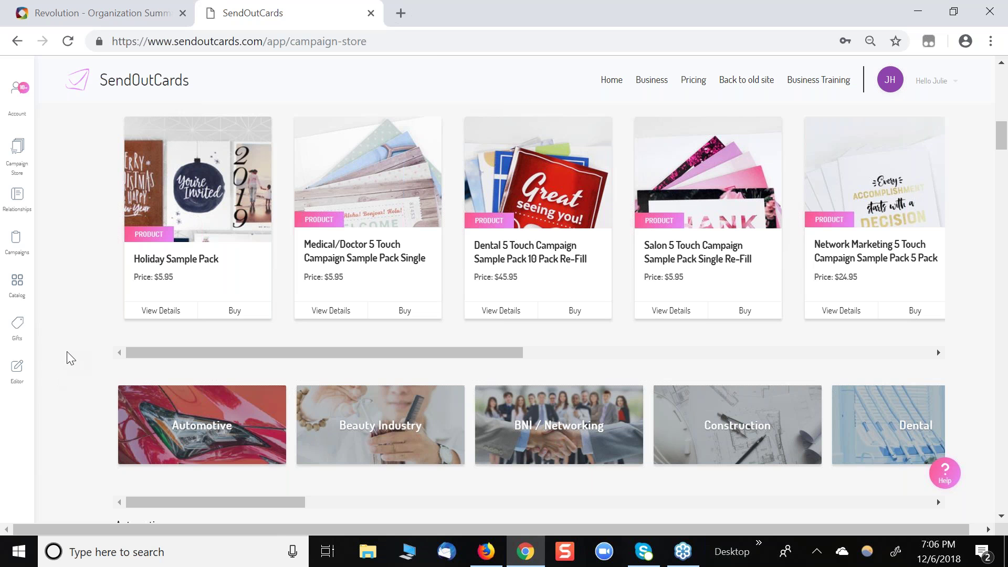
scroll(73, 361, "down", 3)
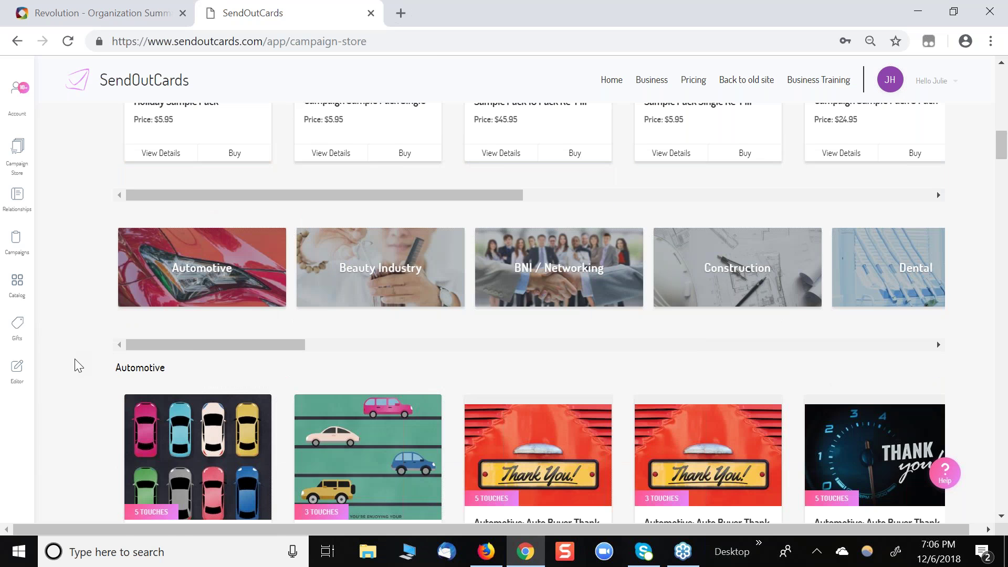
scroll(76, 365, "down", 4)
scroll(75, 360, "down", 12)
scroll(75, 359, "down", 4)
scroll(86, 383, "down", 6)
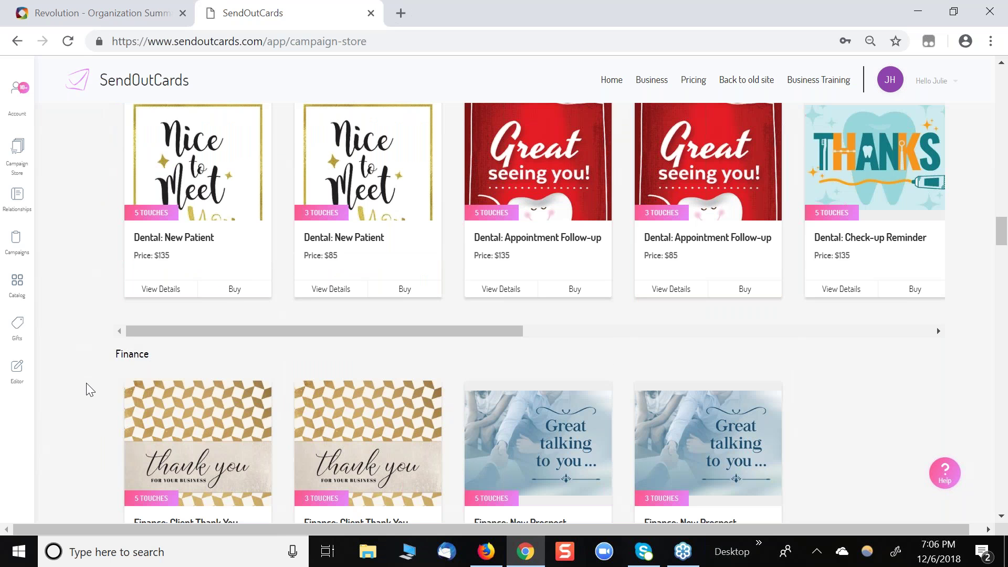
scroll(86, 383, "down", 3)
Open the Republic Marketing contact in the relationship manager and review its address, dates, family, notes and group sections
left_click(16, 208)
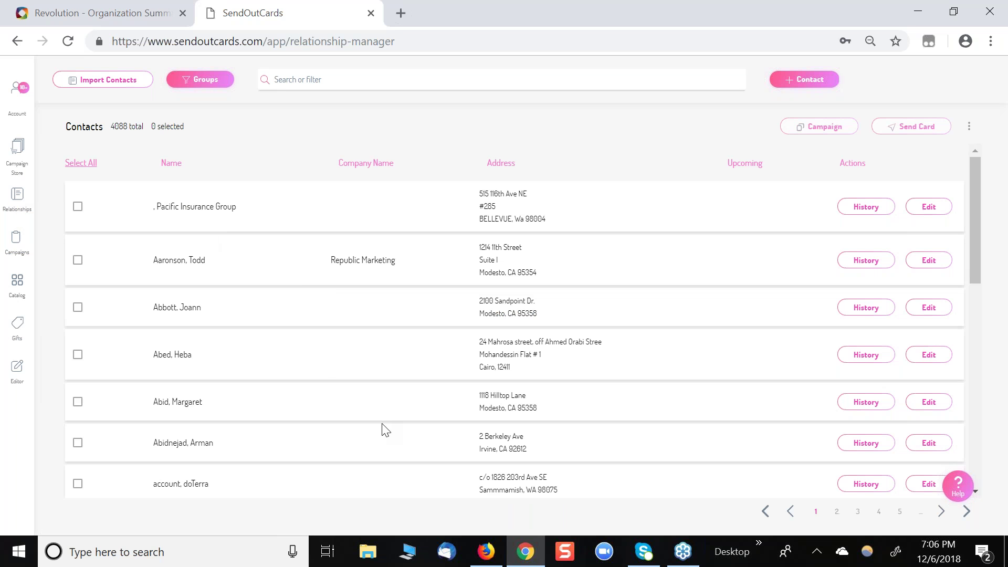
left_click(184, 261)
scroll(307, 424, "down", 1)
scroll(310, 428, "down", 3)
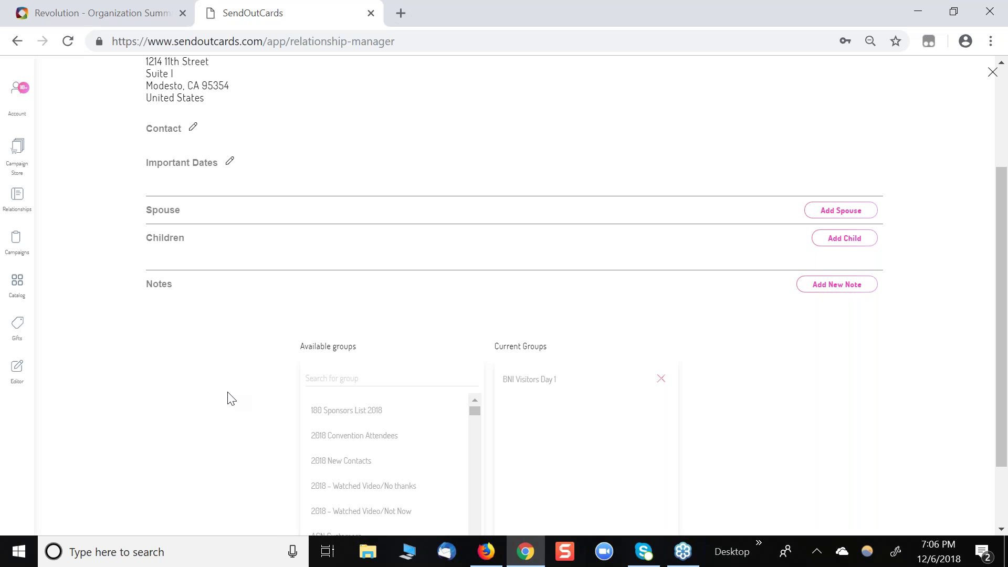
scroll(231, 400, "down", 2)
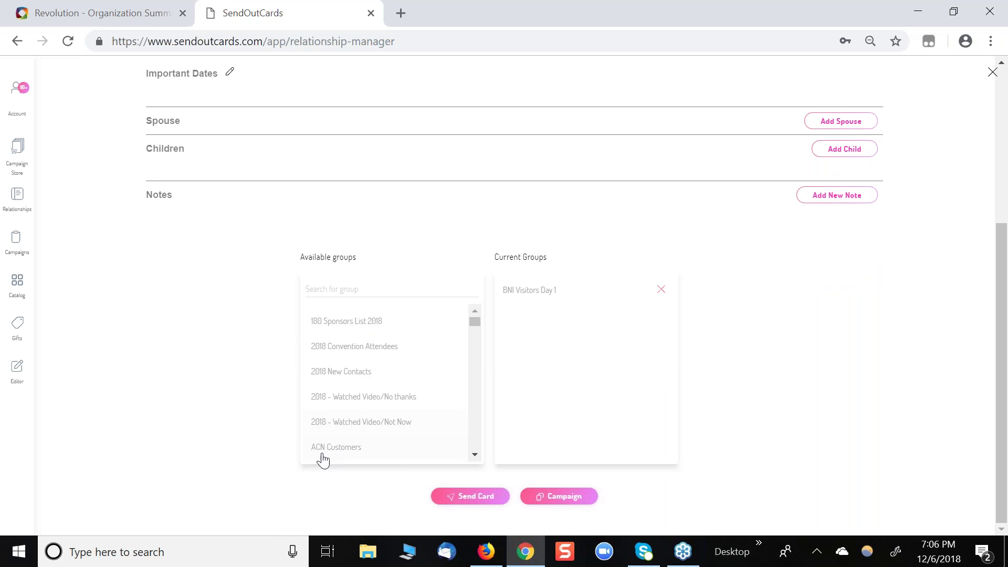
scroll(132, 387, "up", 5)
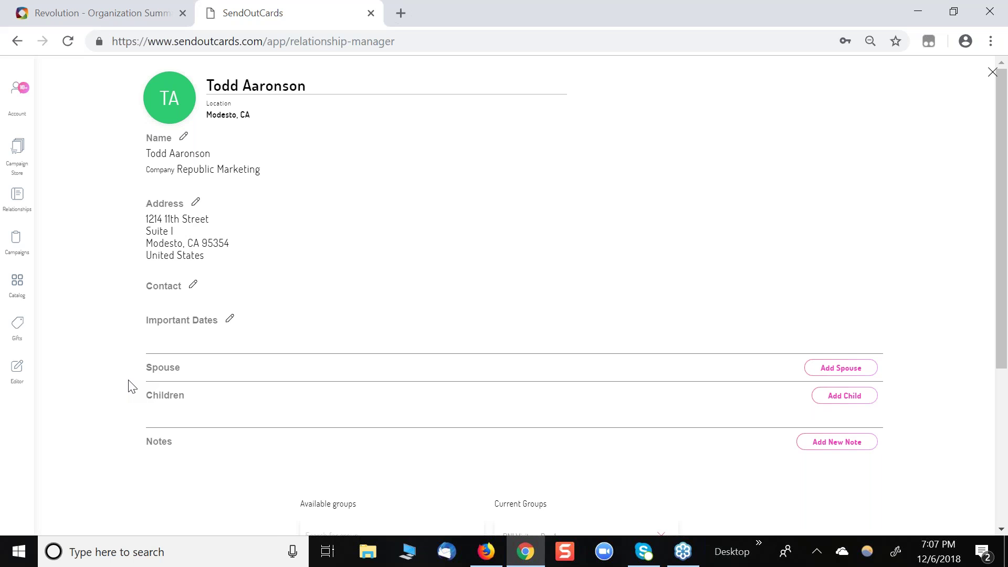
Open the gift store and examine the New Gifts and Seasonal-Christmas selections
left_click(24, 292)
left_click(19, 329)
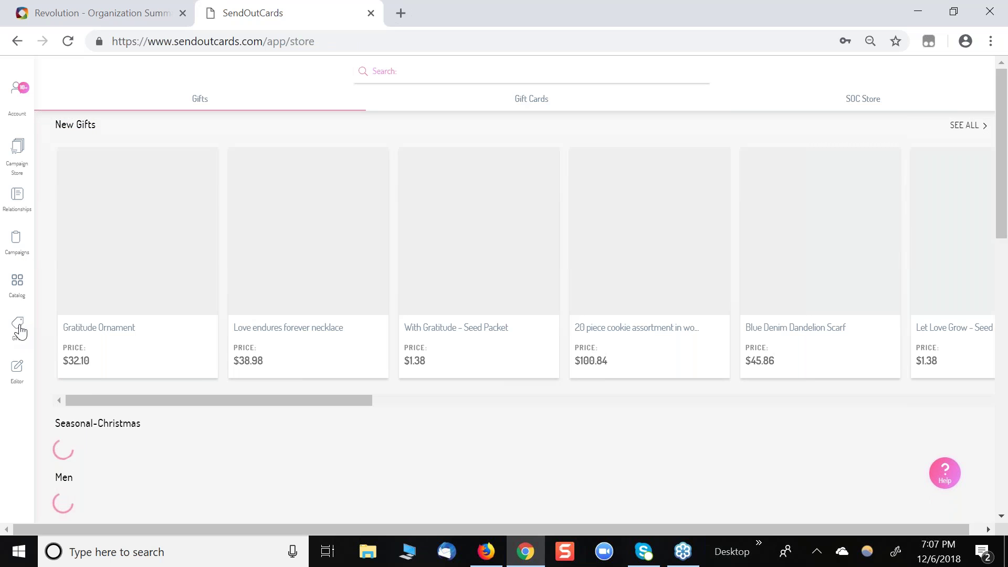
mouse_move(192, 356)
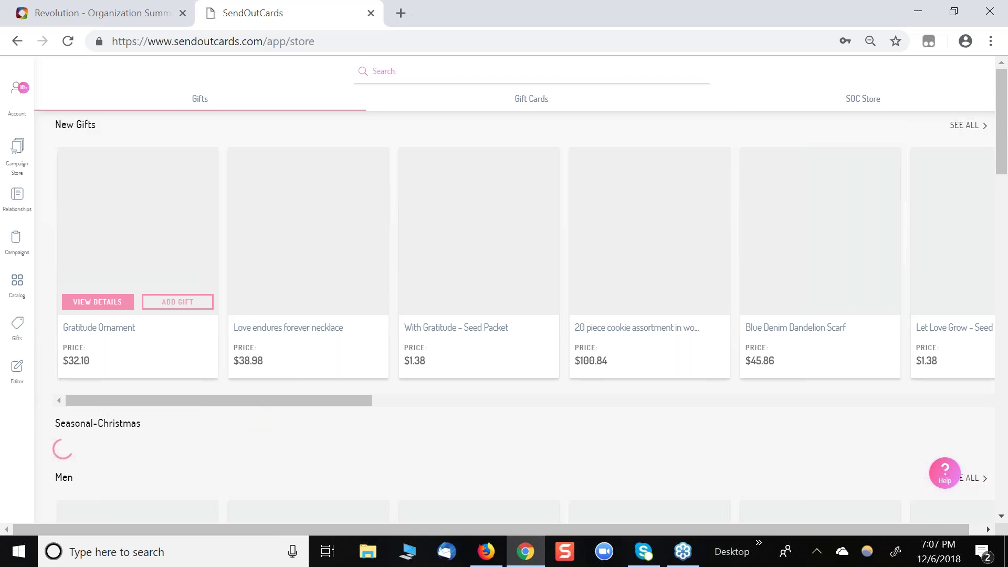
scroll(251, 414, "down", 2)
scroll(251, 410, "up", 2)
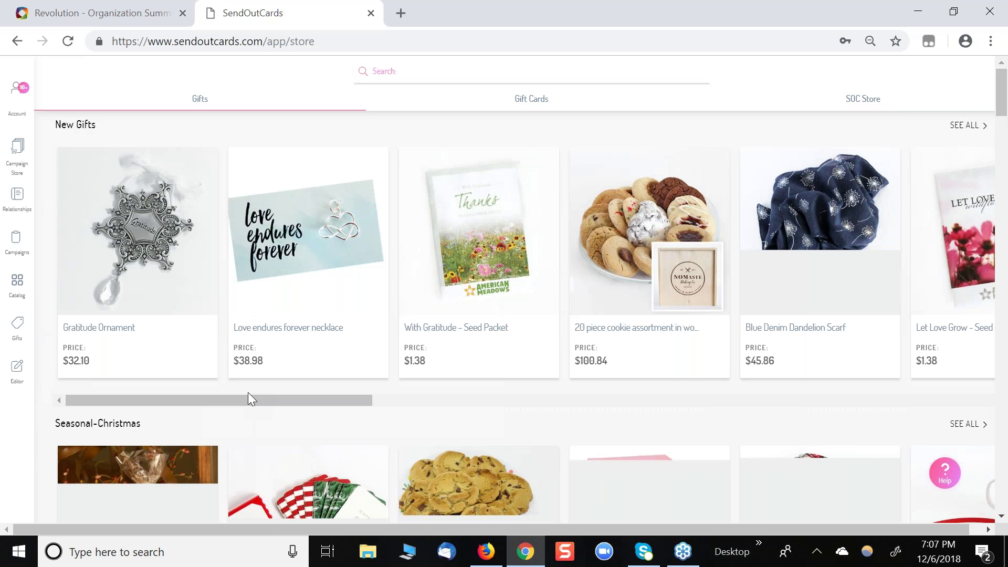
mouse_move(268, 333)
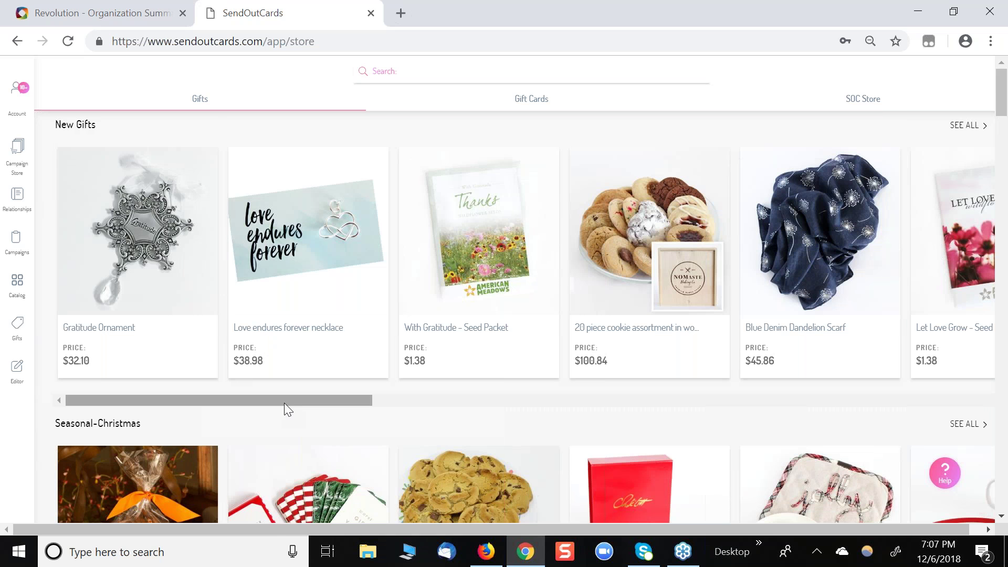
scroll(285, 402, "down", 6)
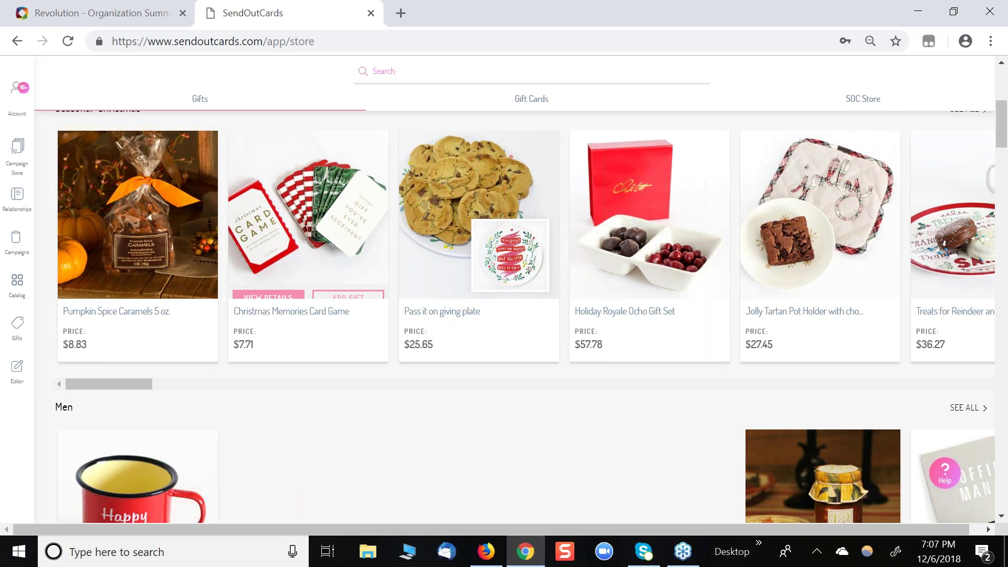
scroll(308, 236, "down", 1)
scroll(308, 220, "up", 7)
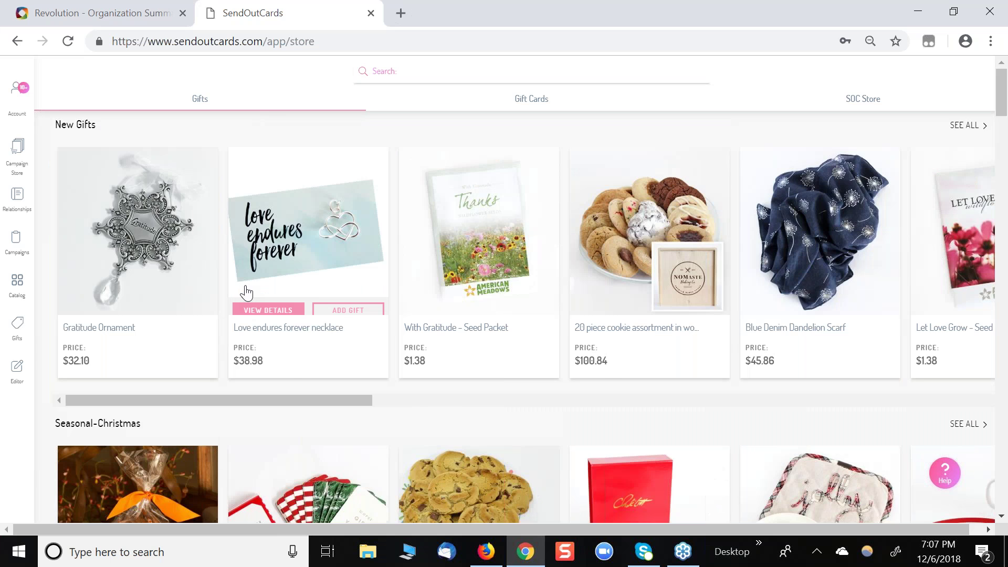
scroll(308, 220, "down", 2)
scroll(649, 316, "down", 2)
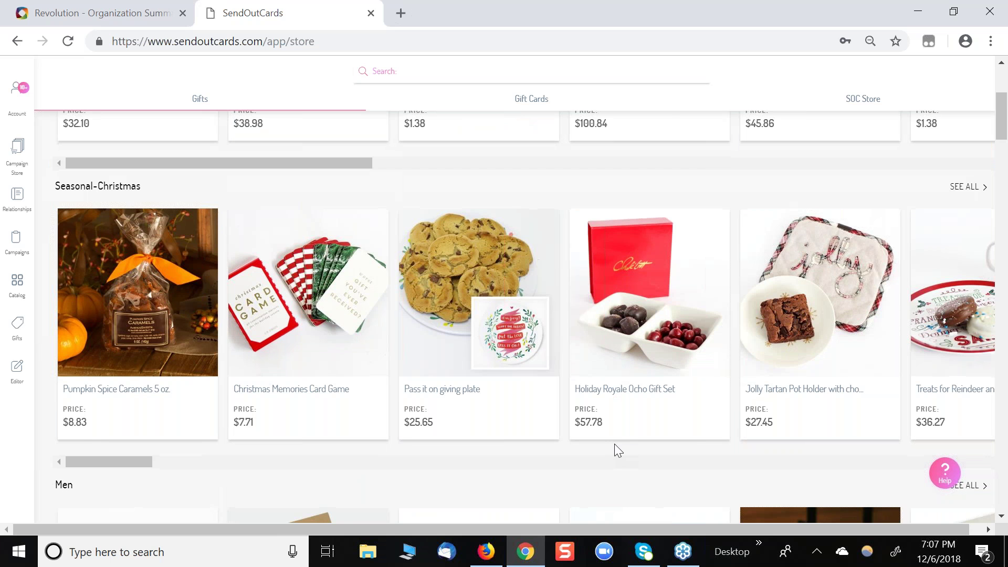
Browse the remaining gift categories, including Card Size Gifts, Gourmet Foods, Women and Children
scroll(614, 443, "down", 4)
scroll(649, 315, "down", 3)
scroll(650, 315, "up", 1)
scroll(650, 315, "down", 4)
scroll(610, 274, "down", 1)
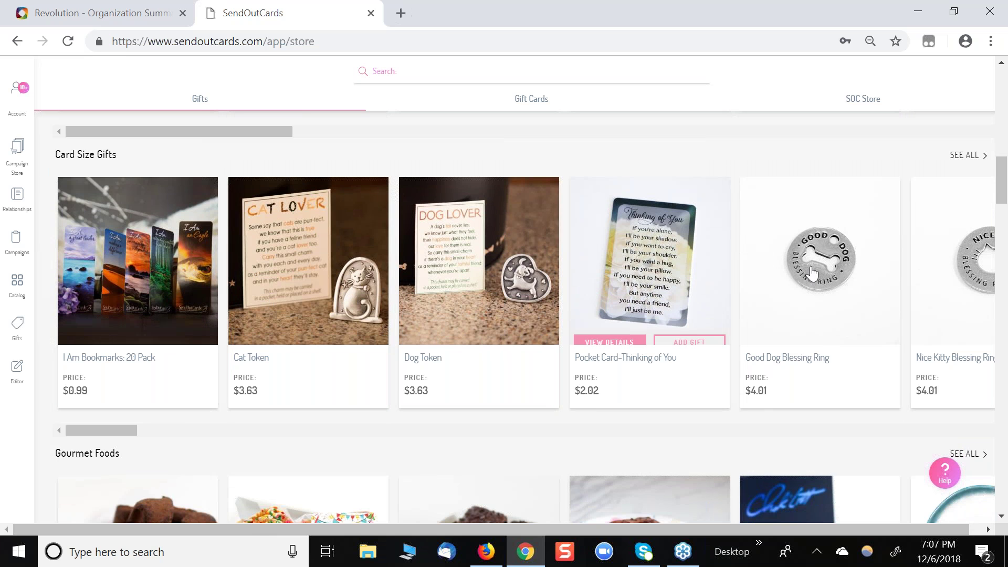
left_click_drag(98, 436, 71, 449)
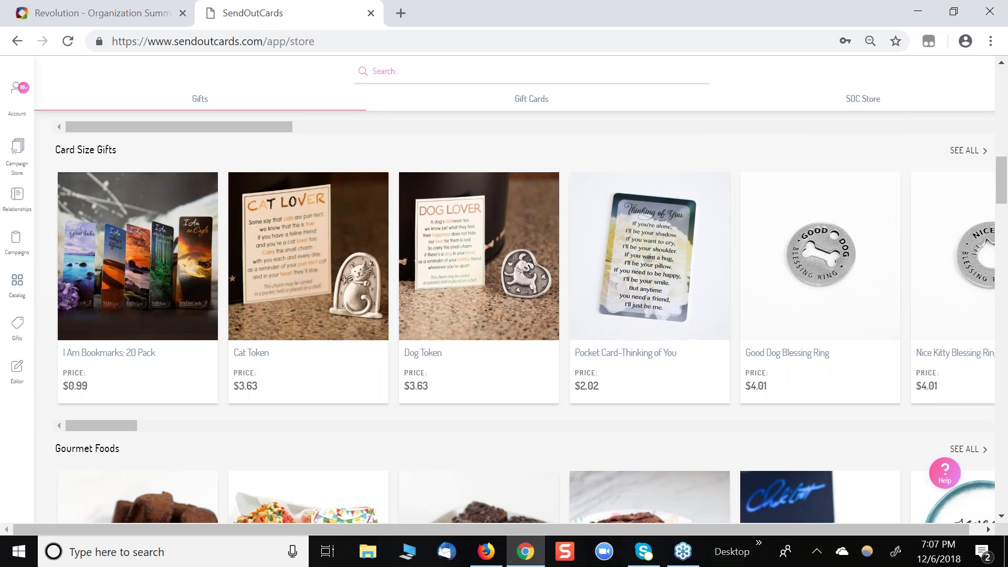
scroll(78, 452, "down", 10)
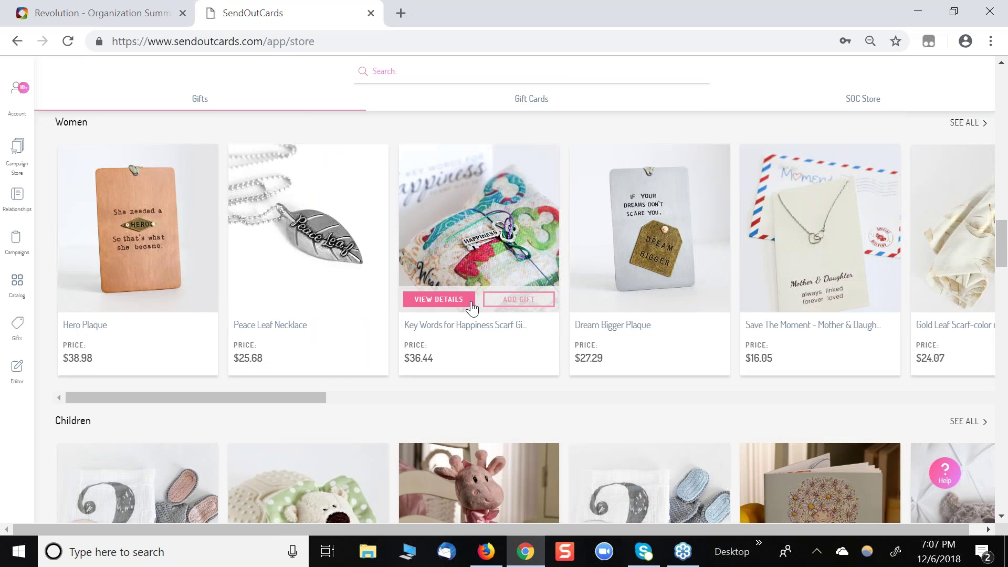
scroll(472, 308, "down", 2)
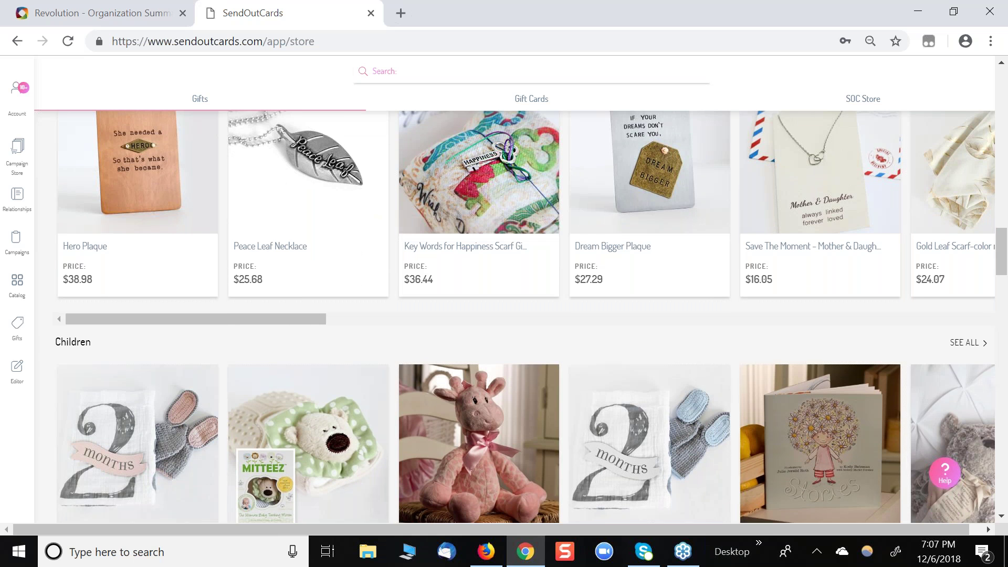
scroll(479, 237, "down", 6)
scroll(467, 315, "up", 3)
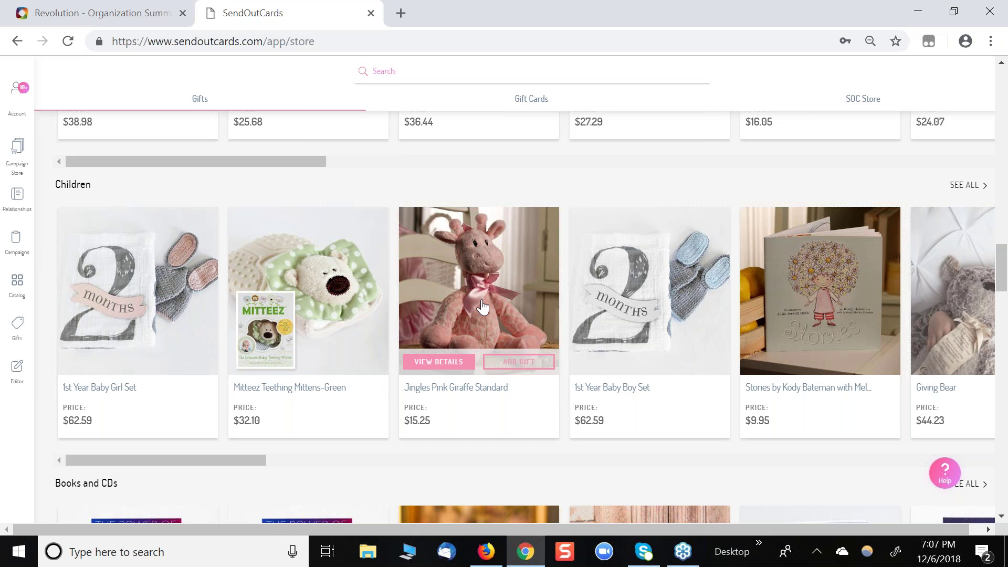
Browse the further gift categories from Children and Books and CDs through Gift Sets, Special Occasions, For The Home and Novelty
scroll(482, 308, "down", 5)
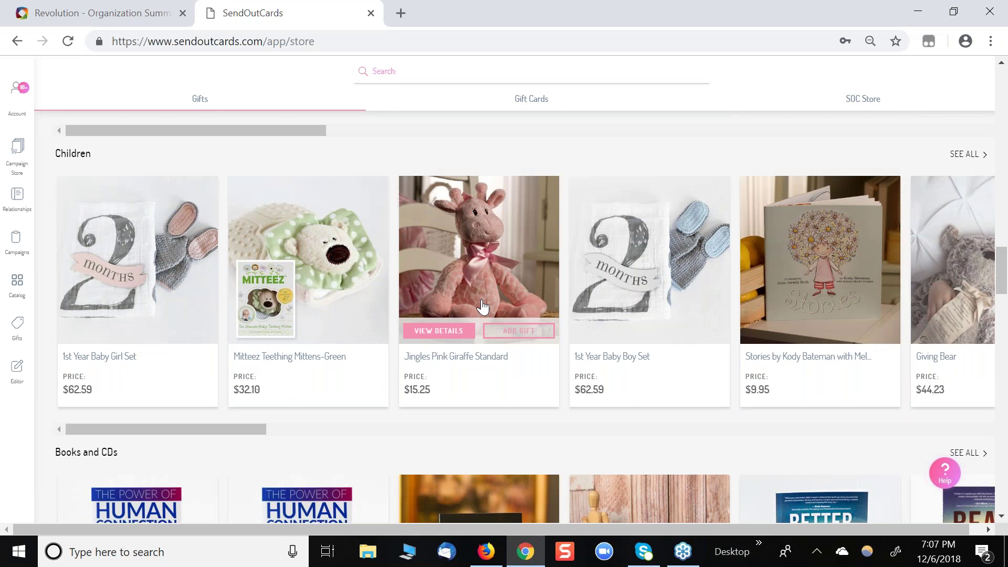
scroll(479, 342, "down", 8)
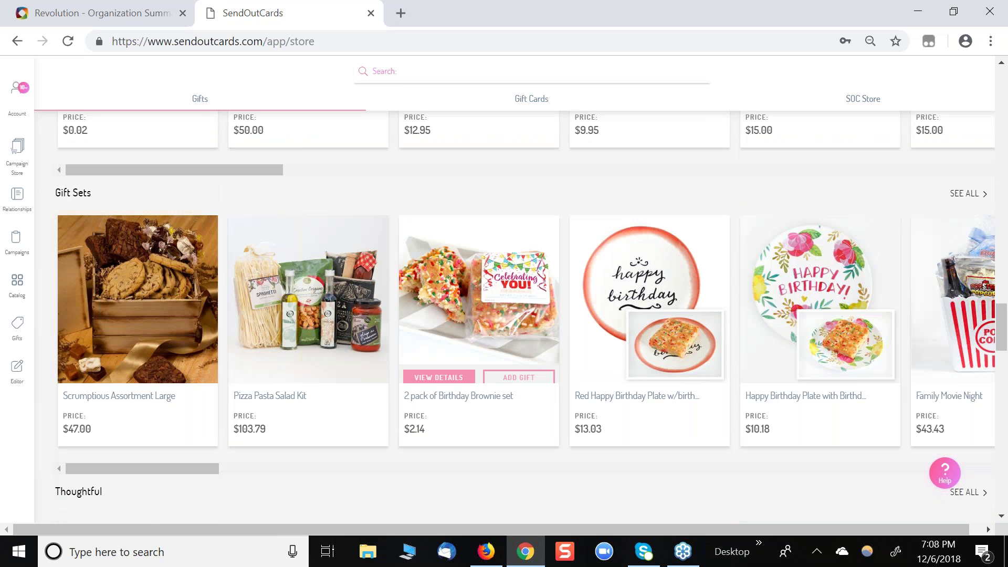
scroll(479, 263, "down", 8)
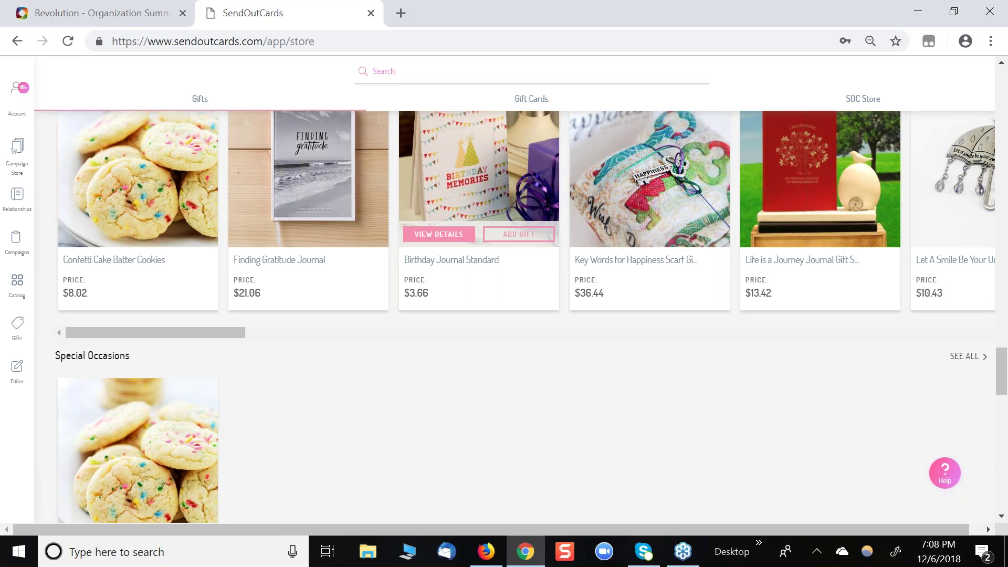
scroll(479, 315, "down", 12)
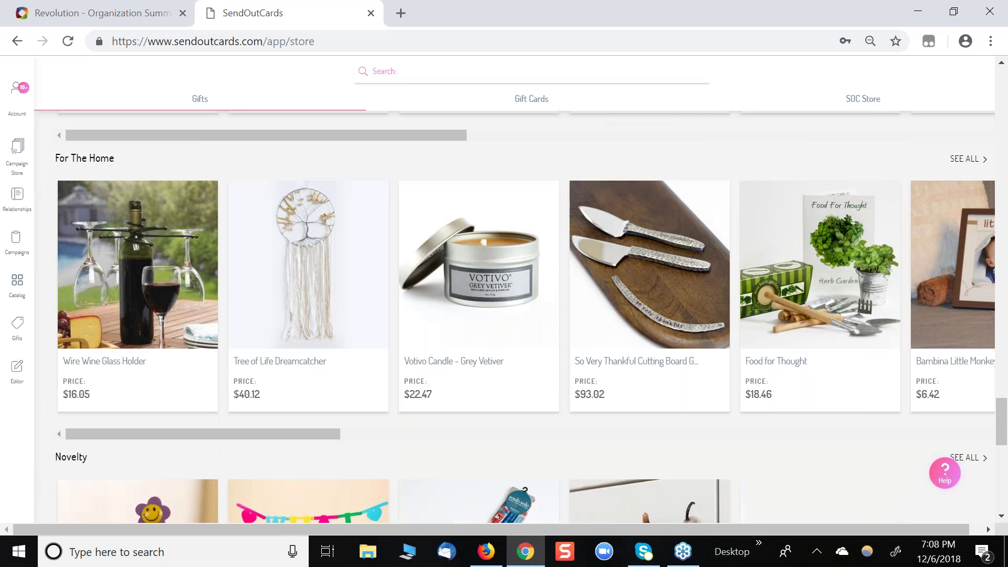
scroll(484, 345, "down", 4)
scroll(496, 363, "up", 1)
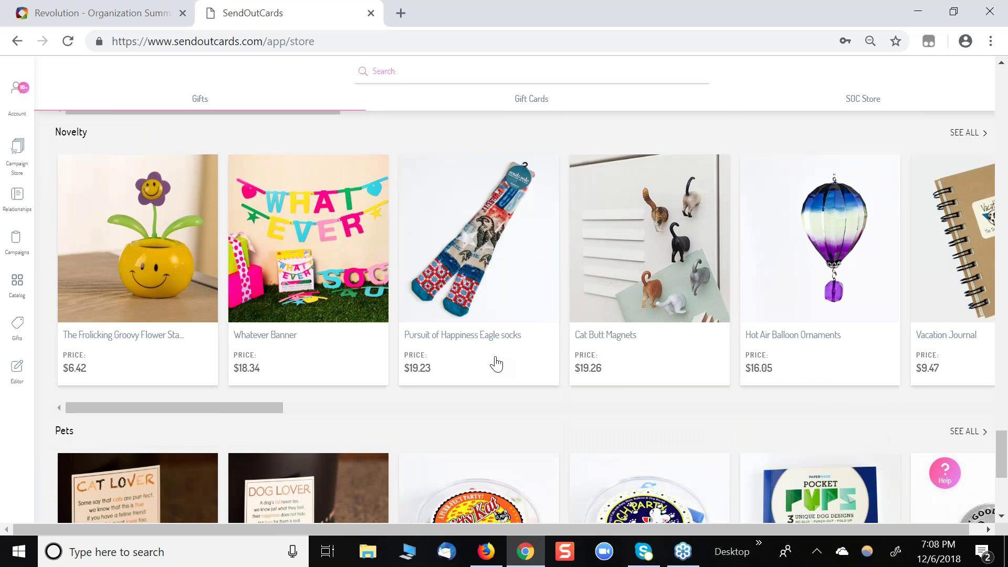
Open the store's gift card selection and review the Canada and U.S.A. offerings
scroll(497, 363, "up", 12)
left_click(532, 100)
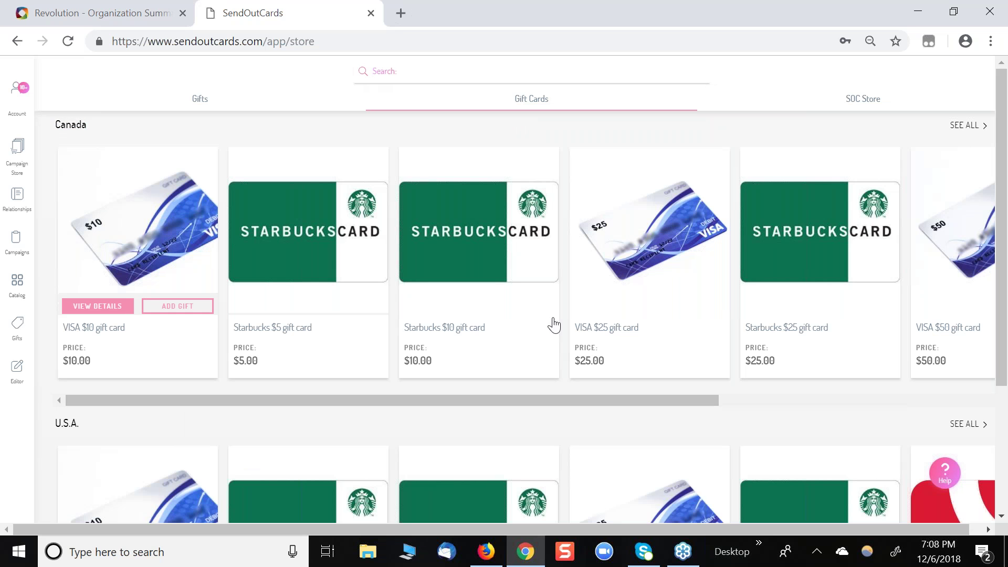
scroll(709, 371, "down", 1)
scroll(708, 370, "down", 3)
scroll(708, 371, "up", 3)
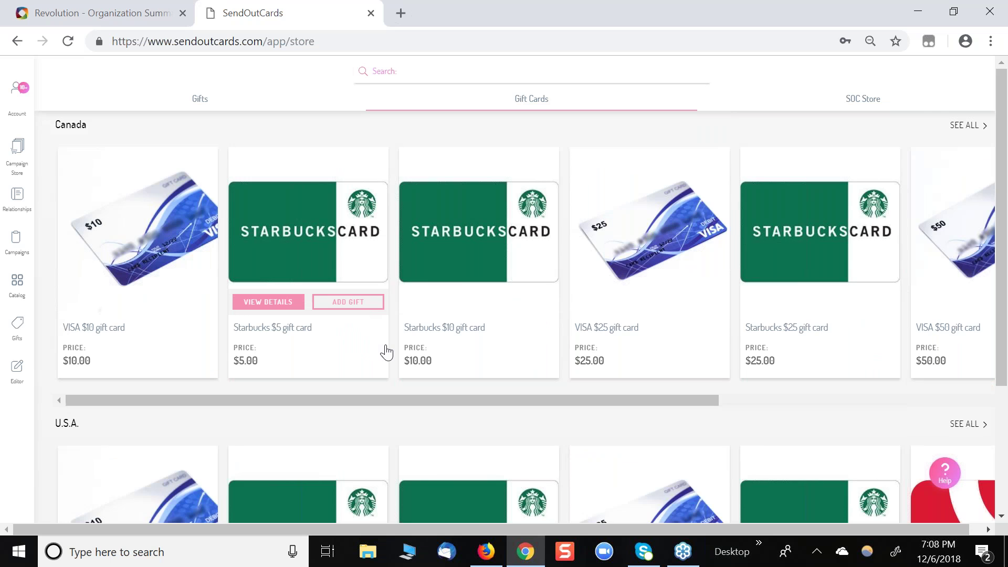
scroll(386, 352, "down", 3)
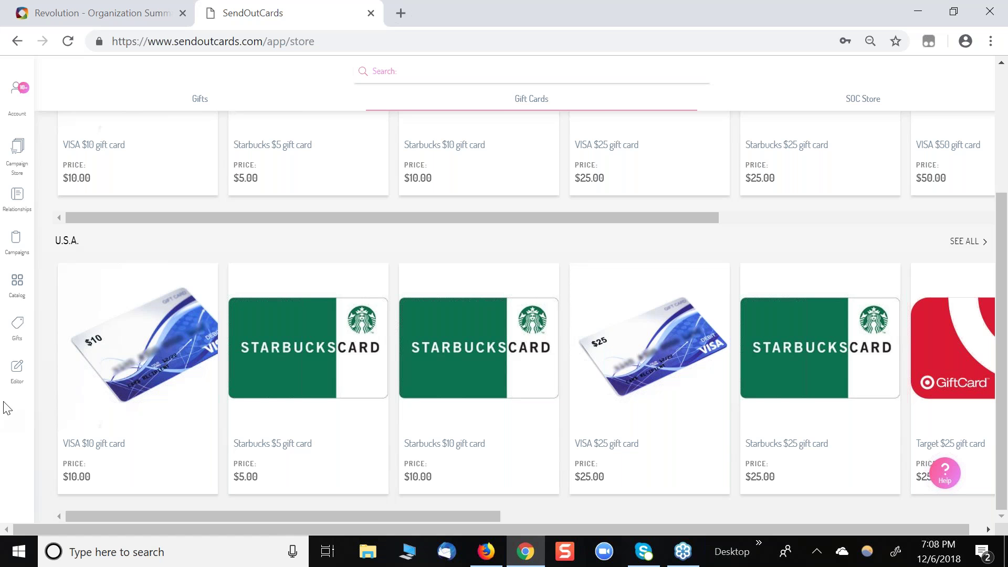
Open the card catalog and page forward and back through its featured holiday card banners
left_click(16, 294)
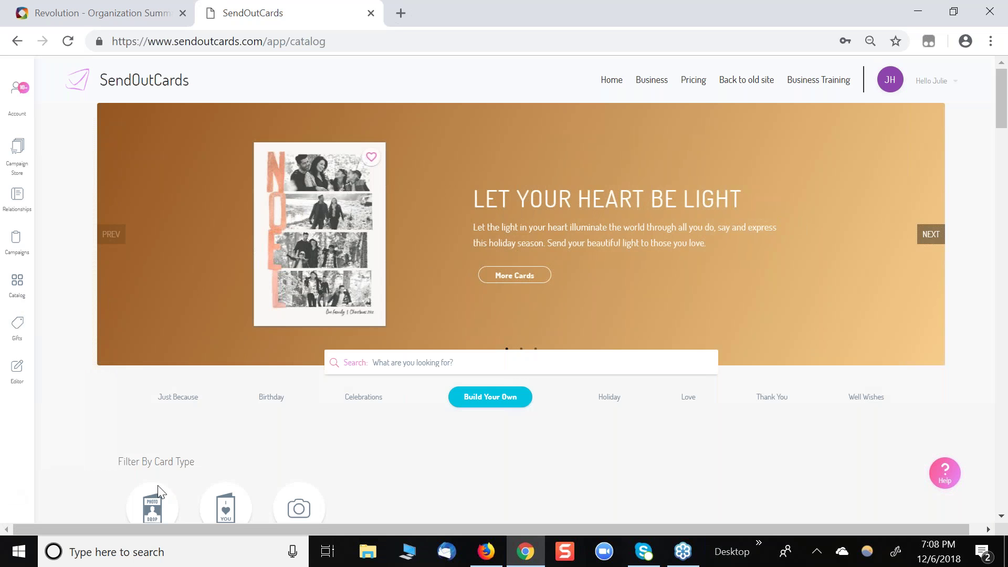
scroll(145, 169, "down", 7)
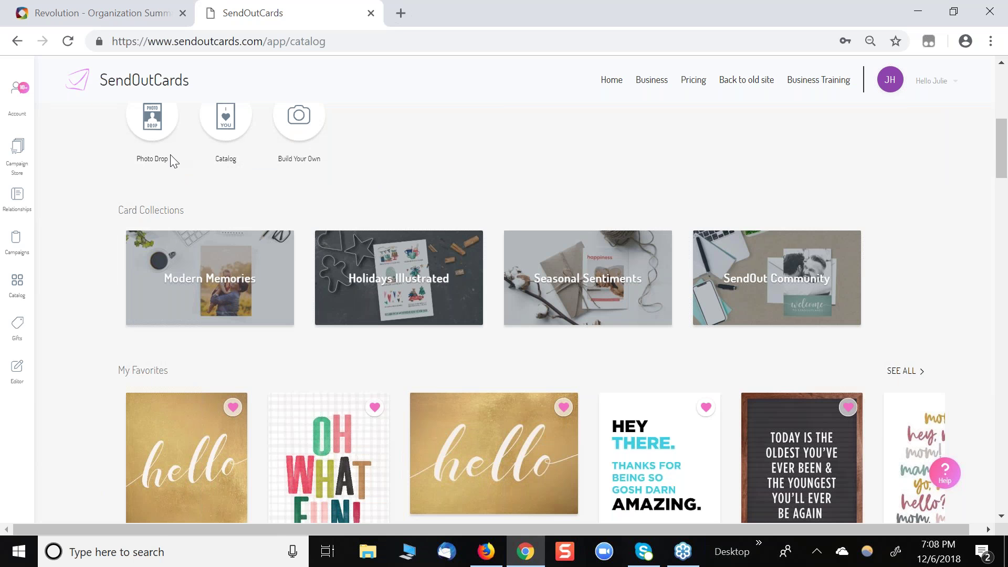
scroll(807, 447, "up", 7)
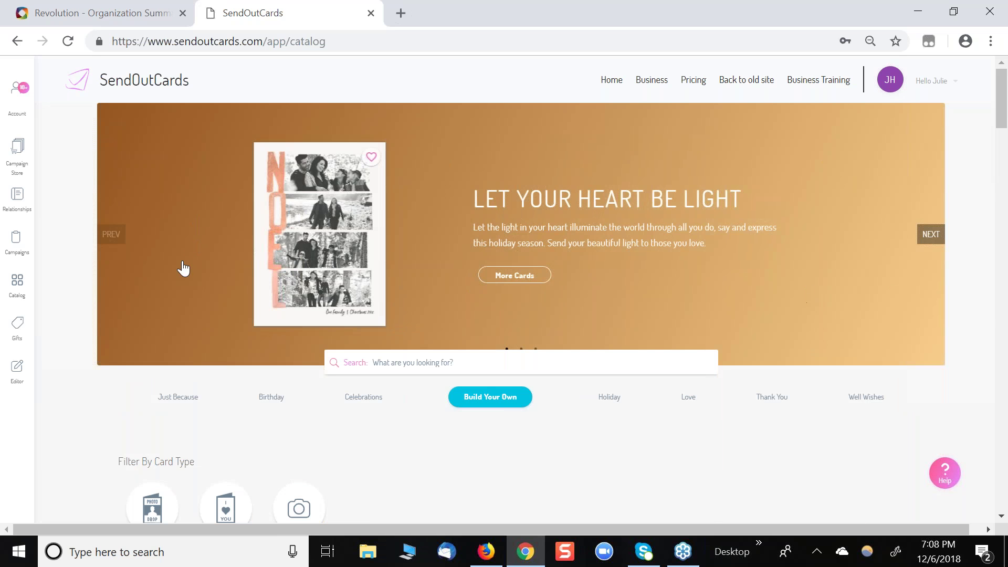
left_click(937, 237)
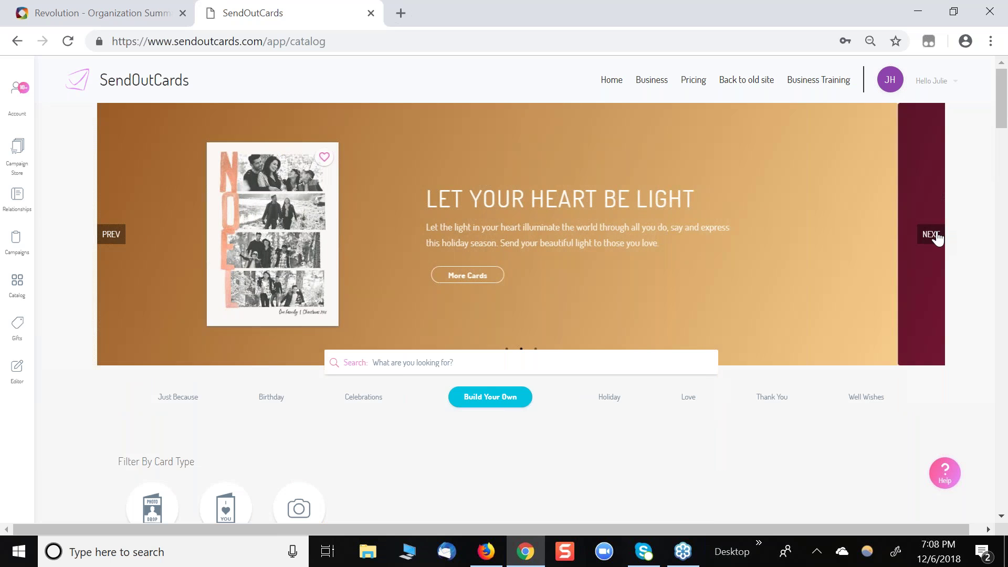
left_click(937, 237)
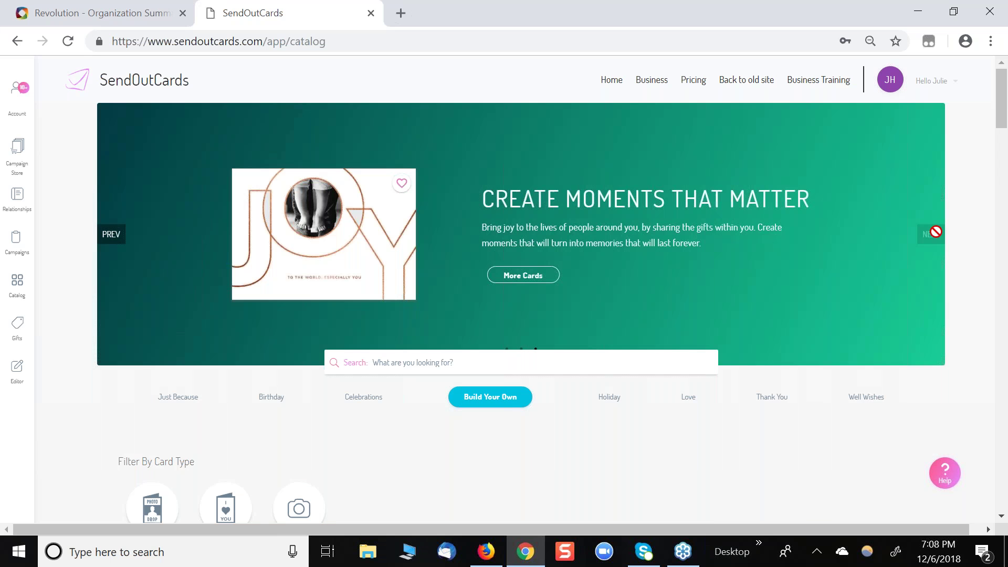
left_click(112, 235)
left_click(113, 236)
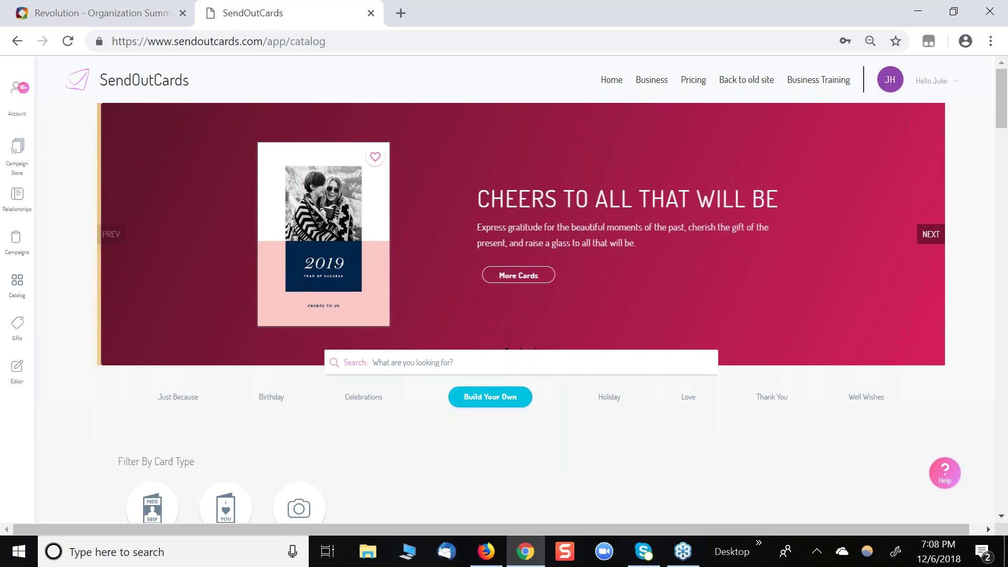
Review the catalog's occasion categories, card type filters and card collections down to My Favorites
scroll(547, 449, "down", 3)
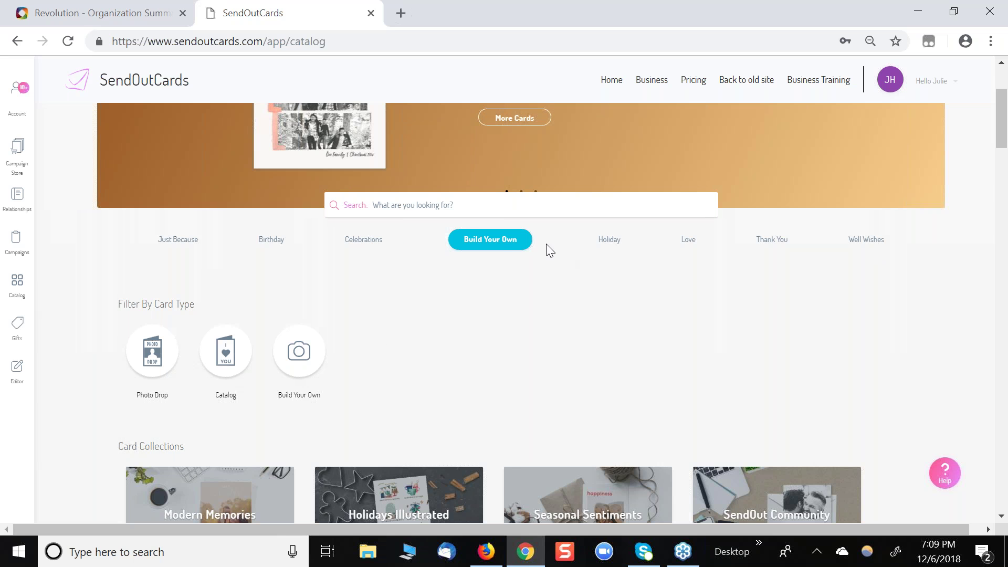
scroll(478, 399, "down", 1)
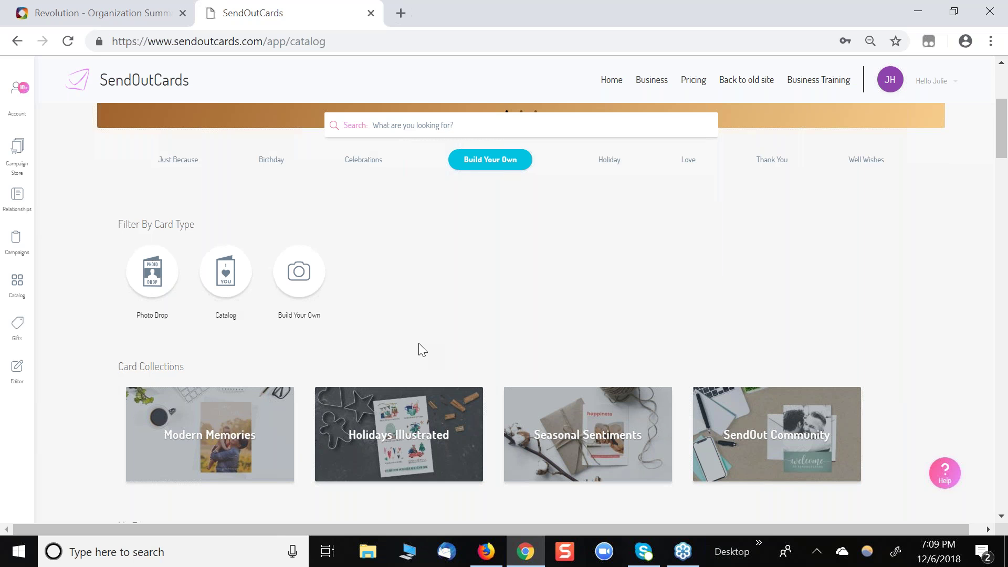
scroll(419, 345, "down", 2)
scroll(227, 294, "down", 1)
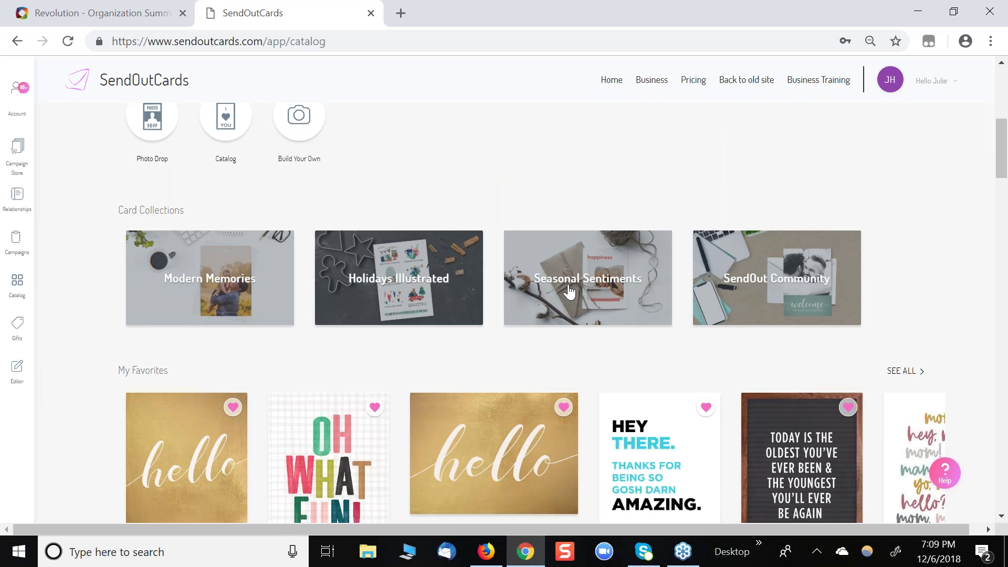
scroll(570, 292, "down", 1)
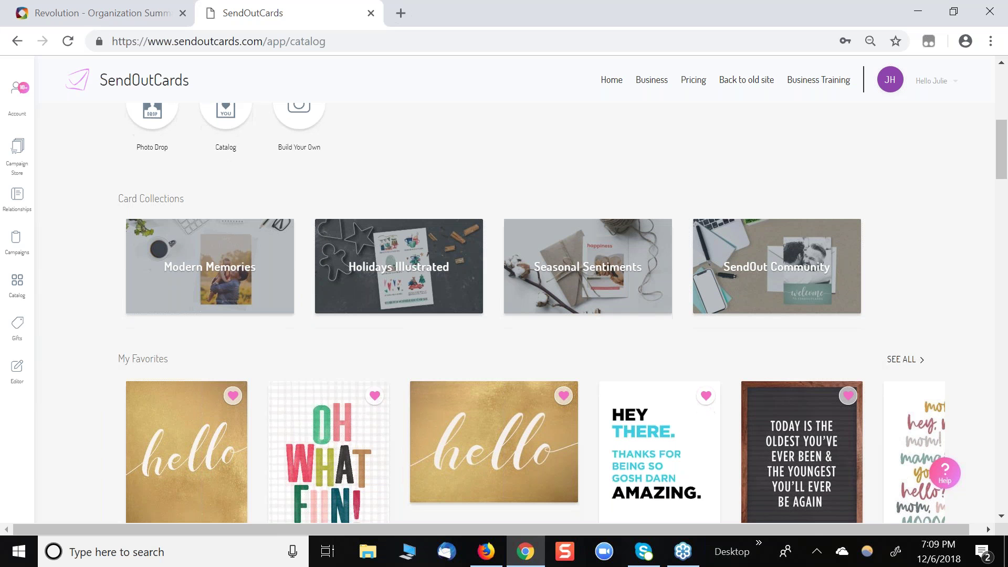
scroll(569, 292, "down", 3)
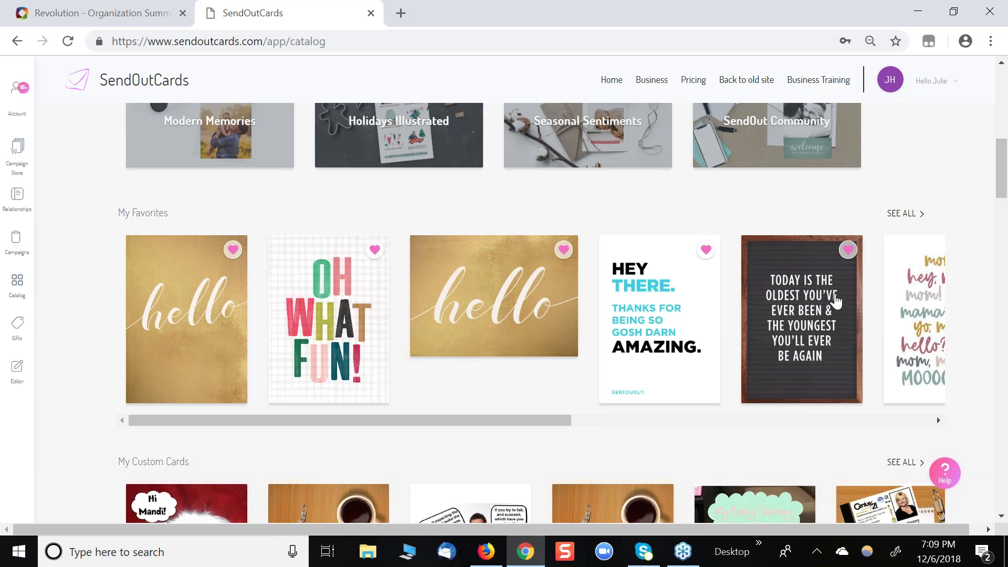
Look through the saved cards in the My Favorites and My Custom Cards rows
left_click_drag(518, 418, 465, 438)
scroll(431, 434, "down", 5)
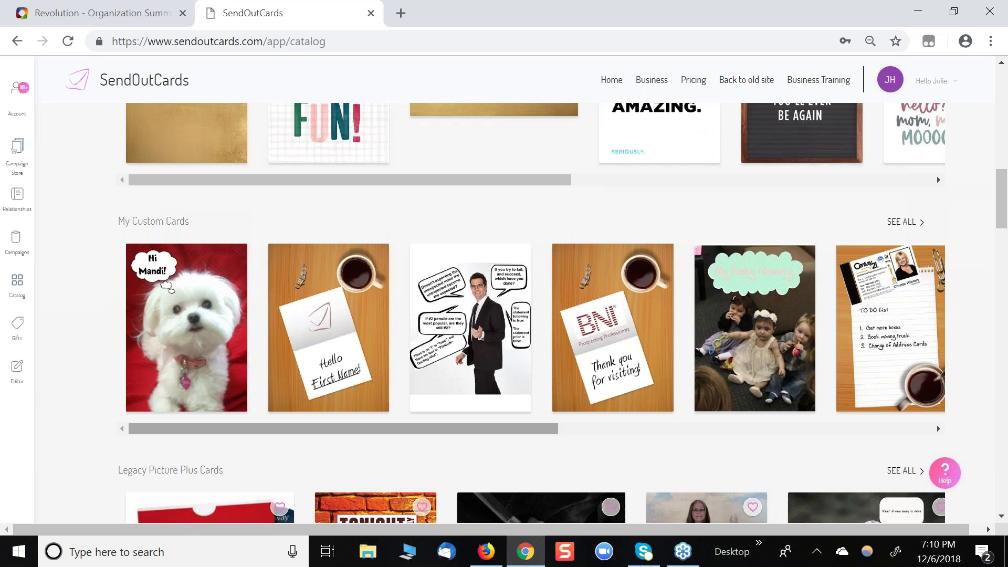
scroll(184, 356, "down", 2)
left_click_drag(189, 355, 580, 344)
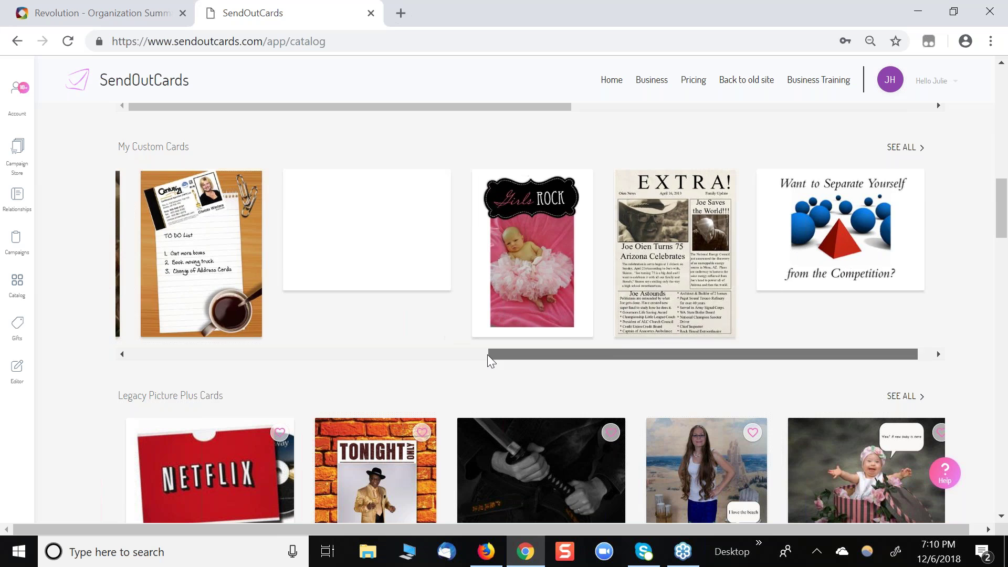
left_click(487, 354)
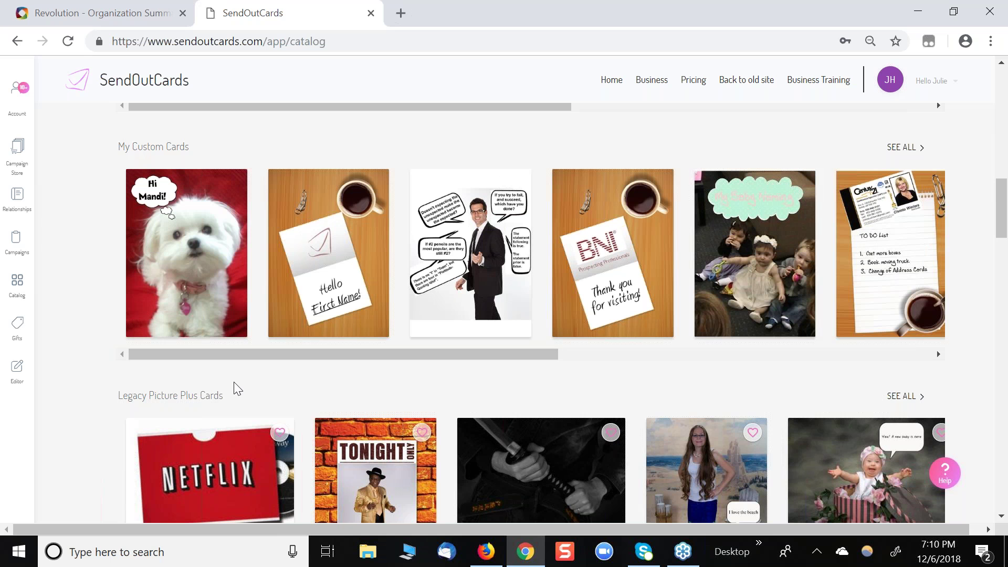
Browse the remaining catalog rows from Legacy Picture Plus Cards through Birthday, Celebrations, Holiday, Just Because, Love, Thank You and Well Wishes
scroll(238, 389, "down", 1)
scroll(238, 389, "down", 7)
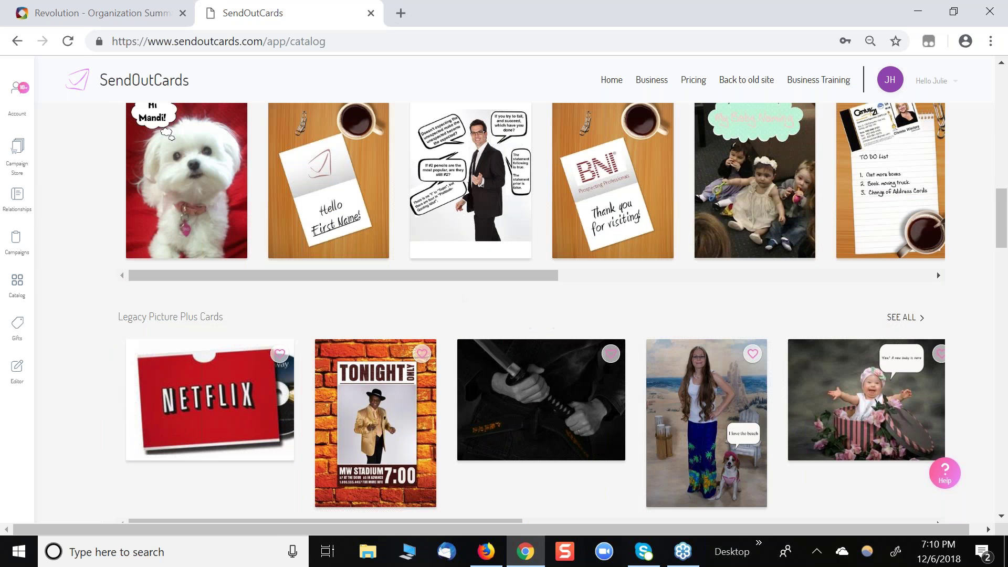
scroll(504, 315, "down", 2)
scroll(504, 315, "down", 4)
scroll(505, 315, "down", 2)
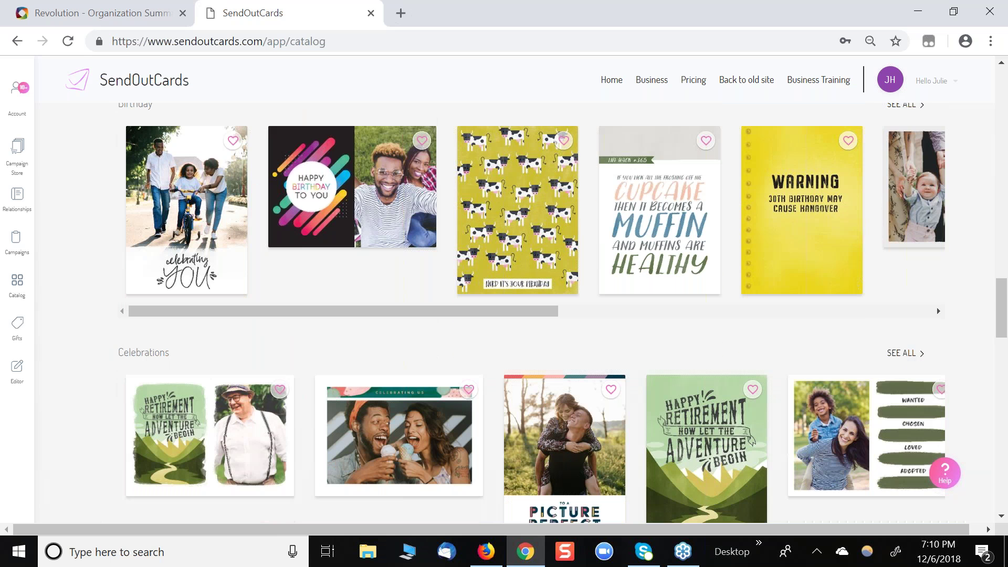
scroll(504, 315, "down", 4)
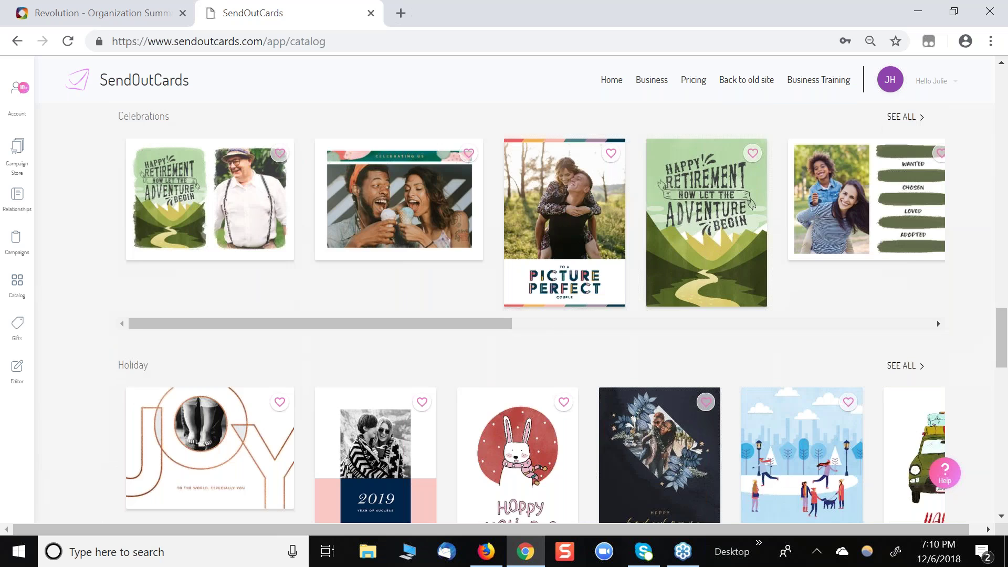
scroll(504, 315, "down", 4)
scroll(504, 316, "down", 3)
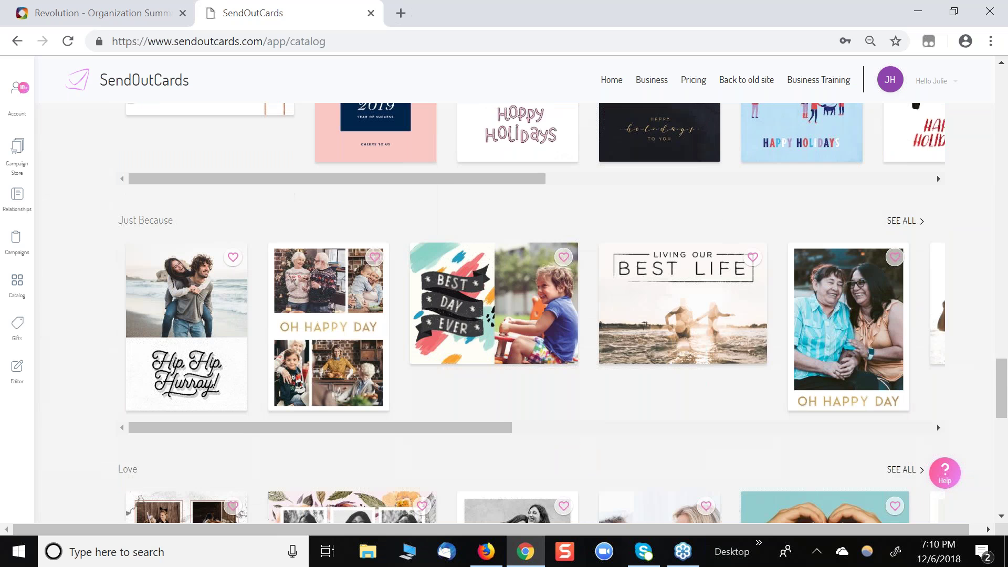
scroll(504, 315, "down", 6)
scroll(505, 315, "down", 6)
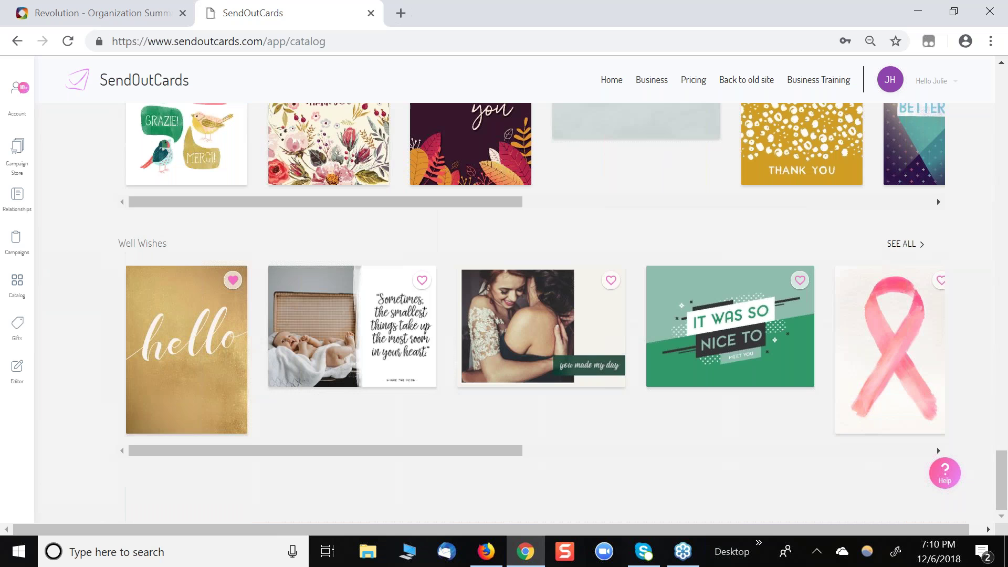
Open the Joy card from the Holiday category in the editor as a 2-Panel card on Pearl paper
scroll(504, 315, "up", 15)
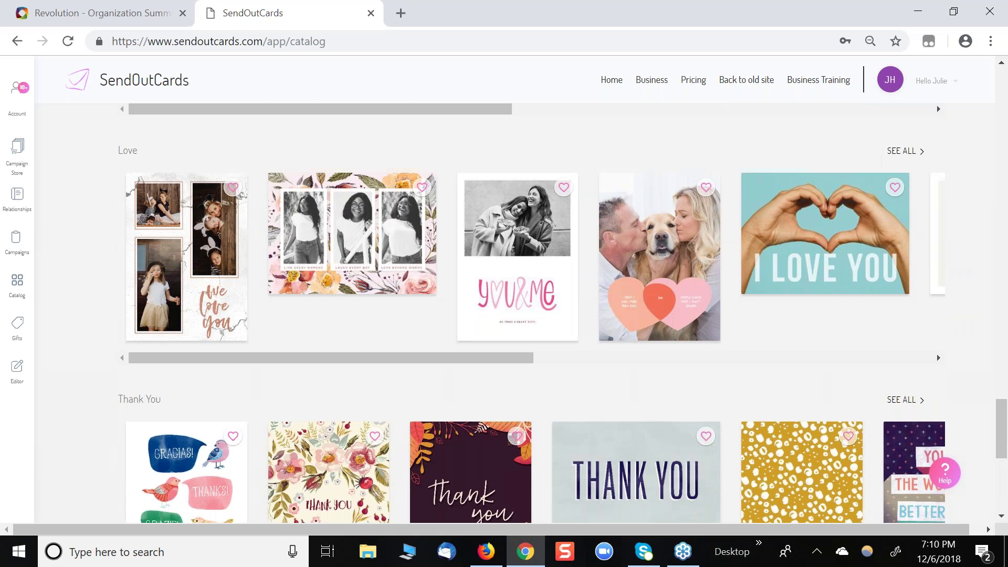
scroll(213, 282, "up", 2)
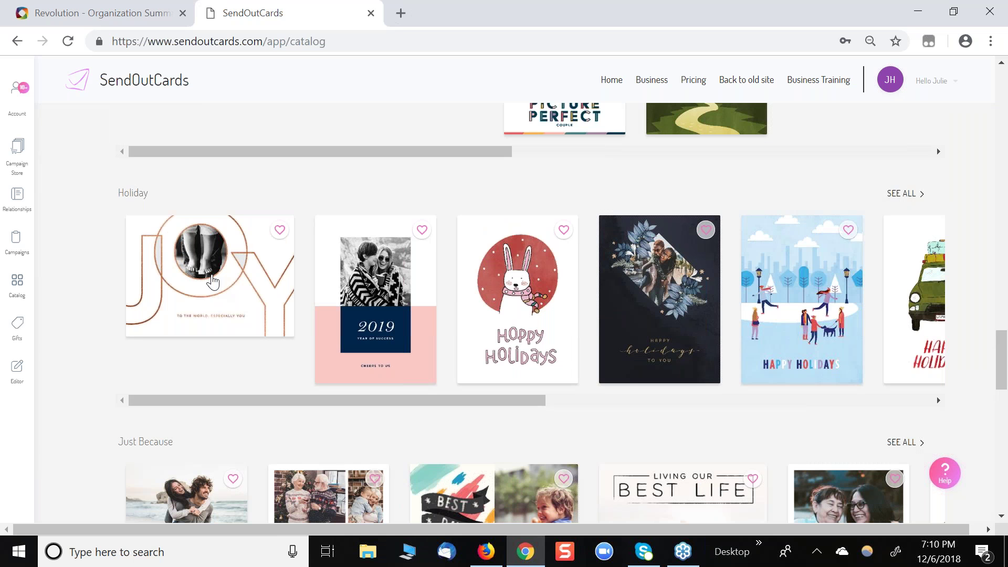
left_click(213, 282)
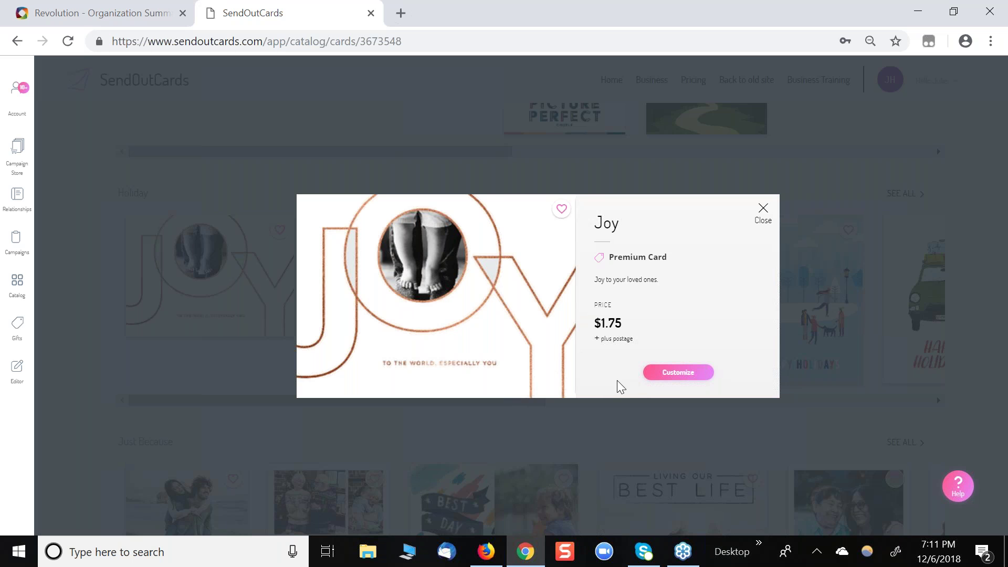
left_click(678, 373)
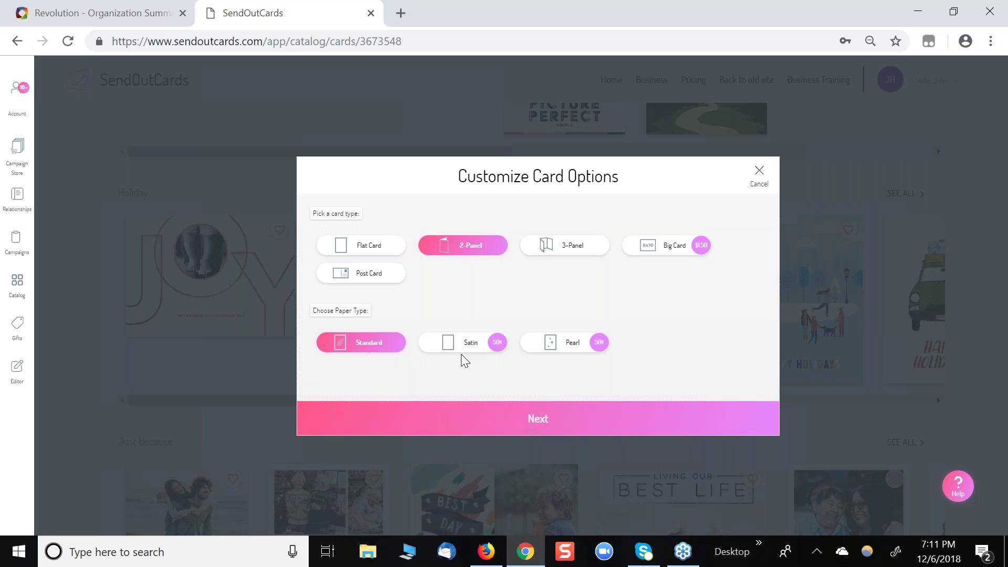
left_click(565, 351)
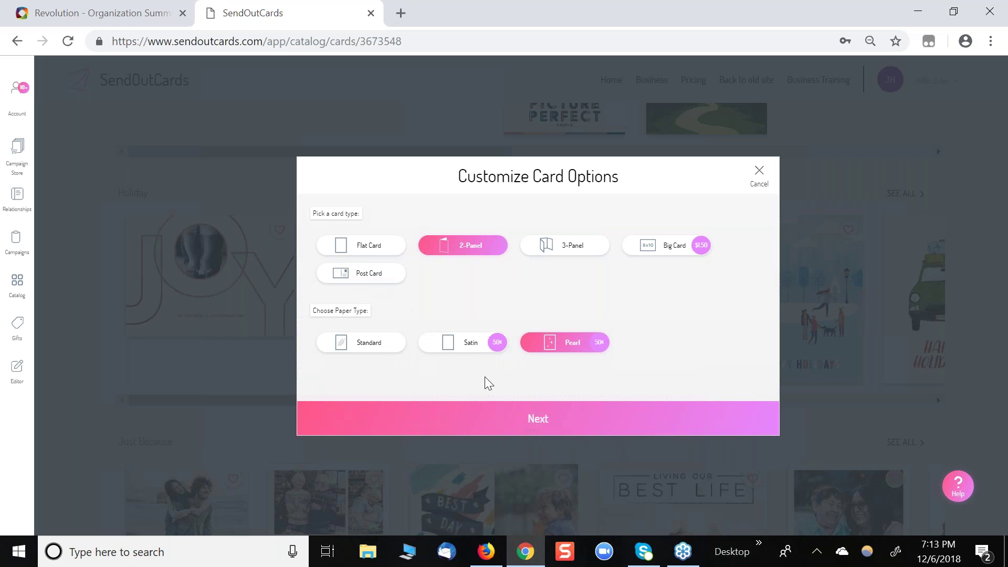
left_click(540, 420)
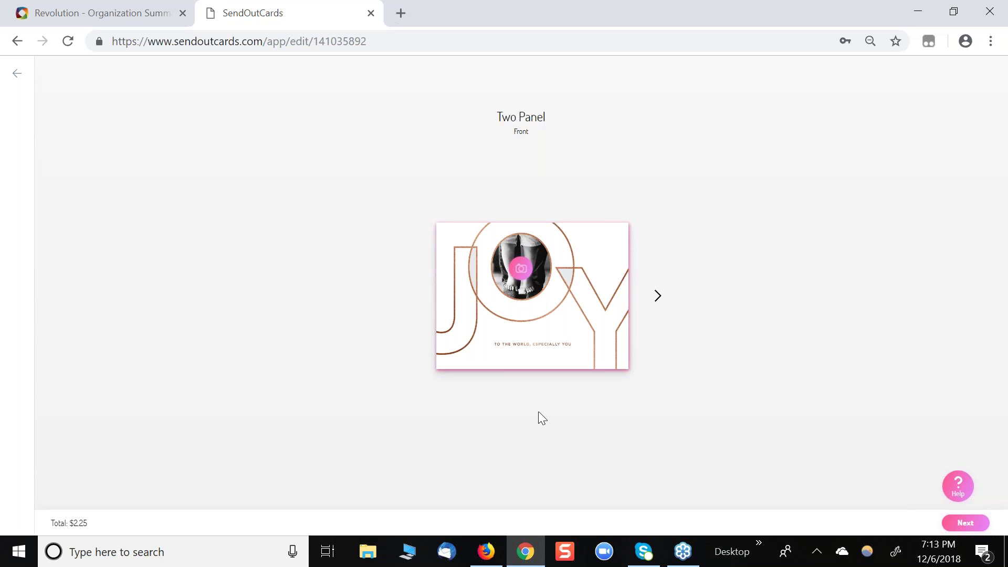
Replace the photo on the Joy card's front with the white dog picture from My Images
left_click(522, 271)
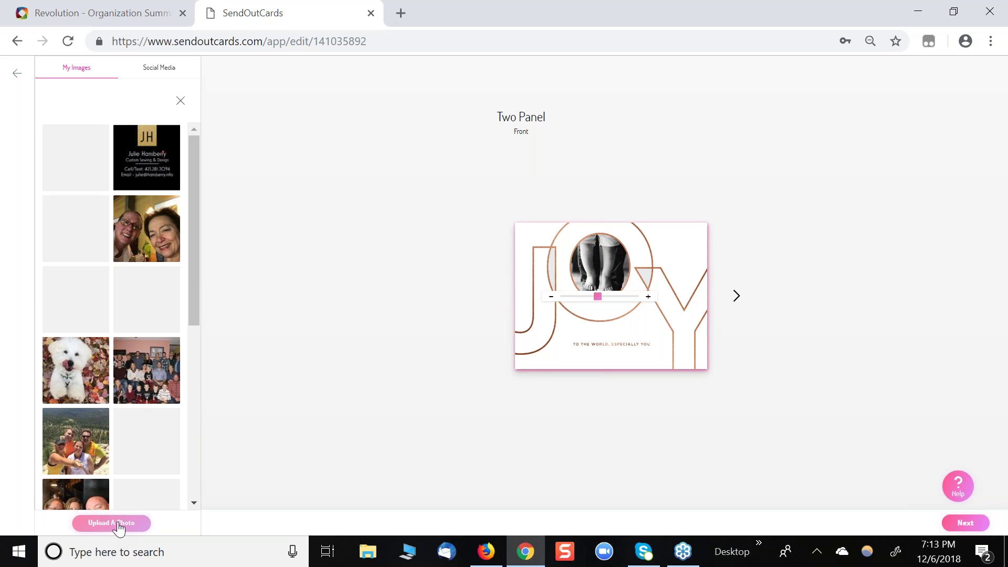
left_click(74, 173)
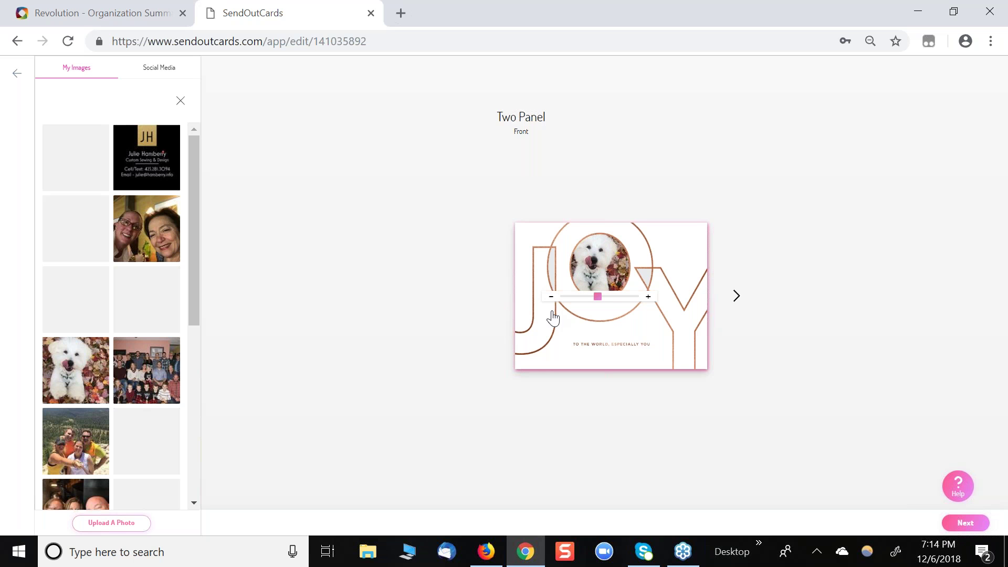
Center the dog photo within the oval on the card's front, and advance to the inside panels
left_click_drag(600, 269, 614, 277)
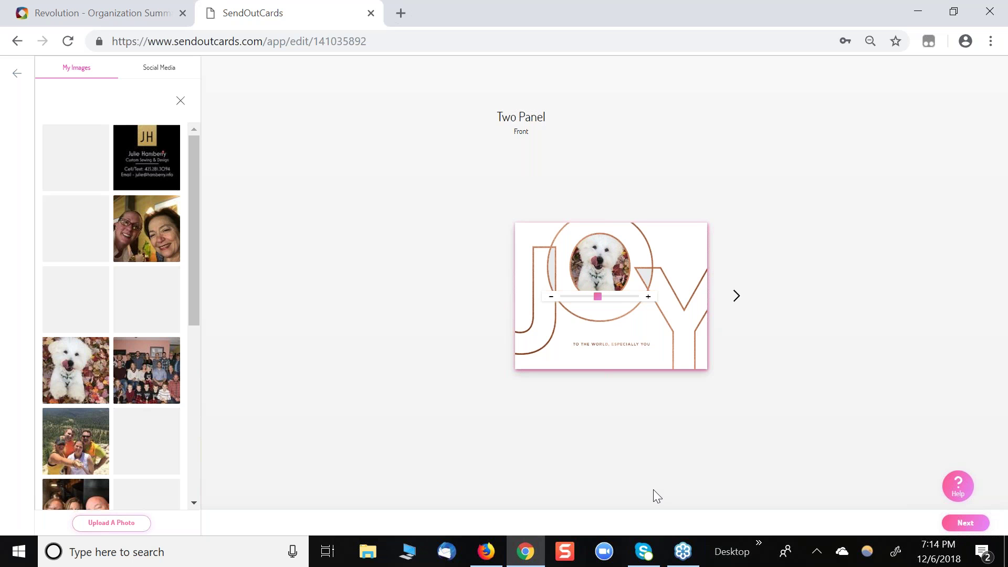
left_click(736, 296)
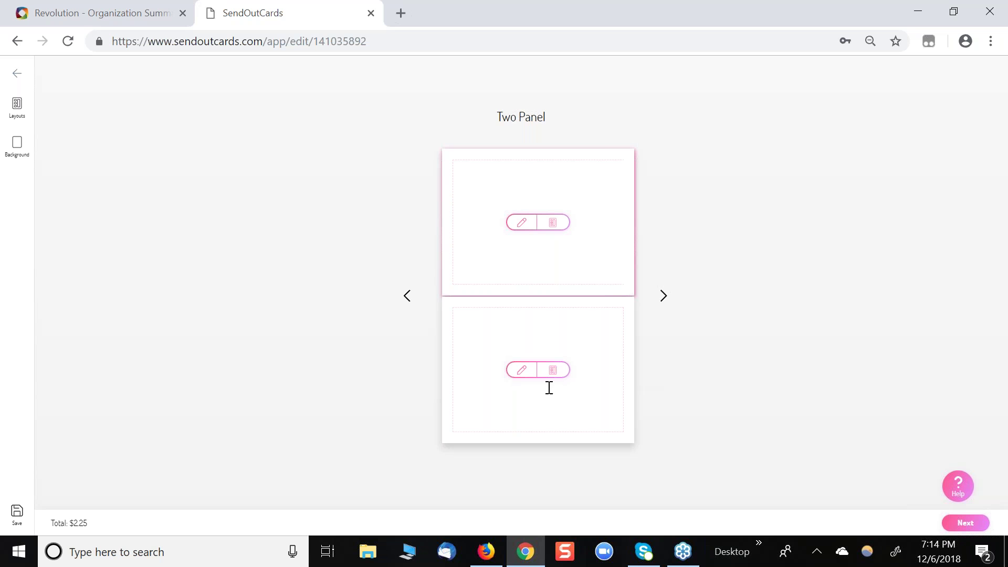
Start a text message on the lower inside panel with the Personal handwriting font, 35 pt size and purple color, and expand the color palette
left_click(523, 370)
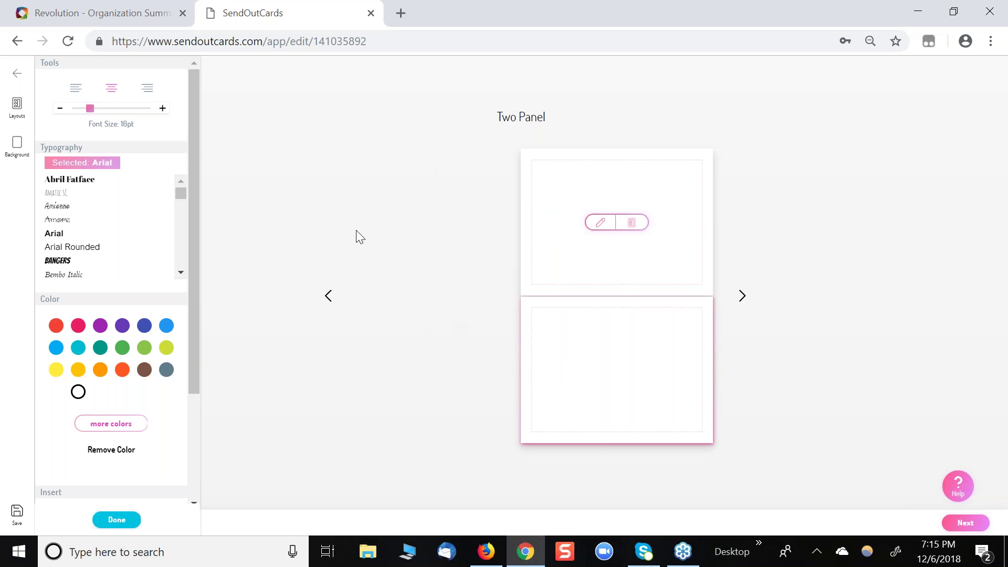
scroll(194, 118, "down", 1)
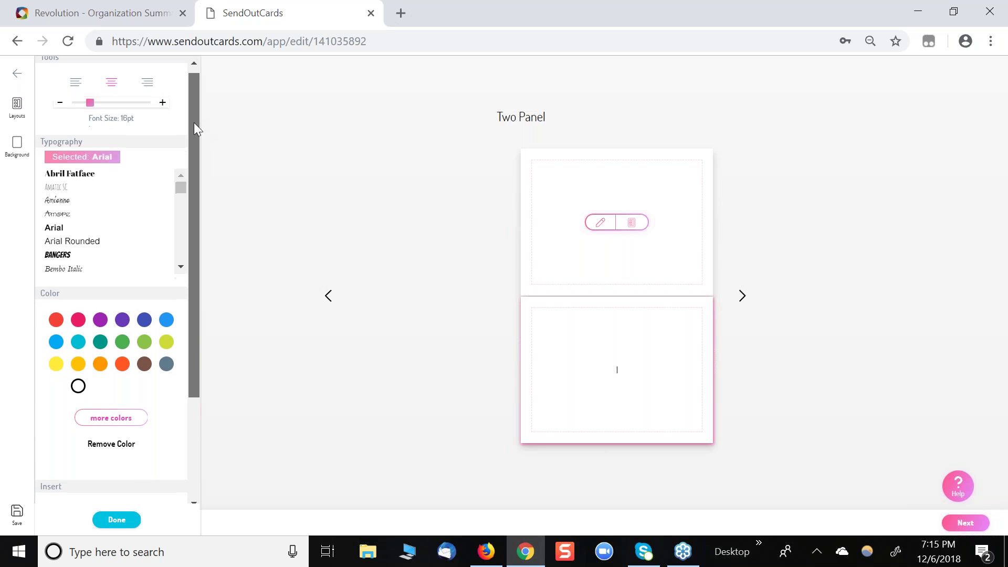
scroll(194, 110, "up", 1)
mouse_move(90, 111)
left_mouse_down()
mouse_move(114, 111)
mouse_move(77, 110)
mouse_move(88, 109)
left_mouse_up()
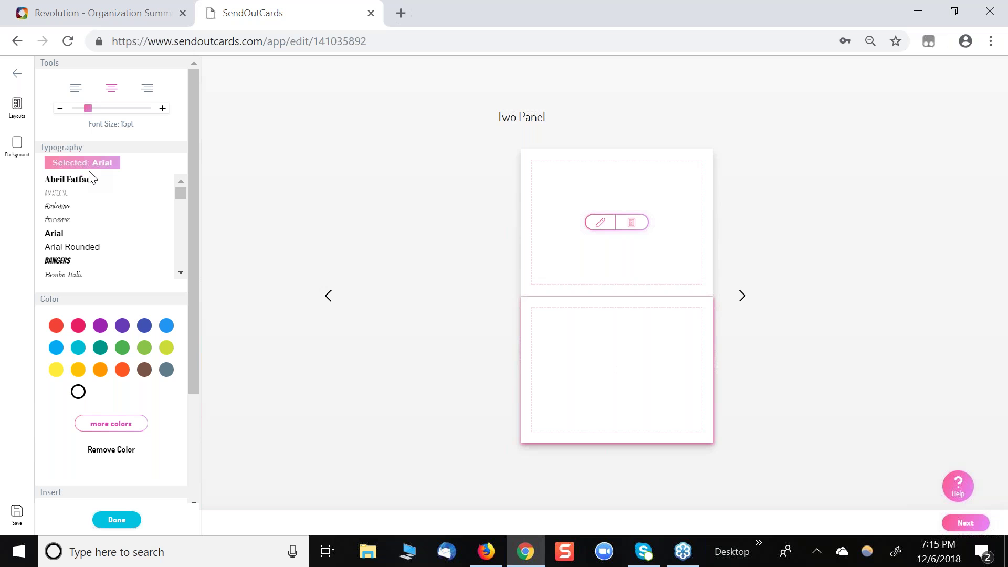
mouse_move(181, 195)
left_mouse_down()
mouse_move(181, 268)
mouse_move(180, 189)
mouse_move(180, 237)
left_mouse_up()
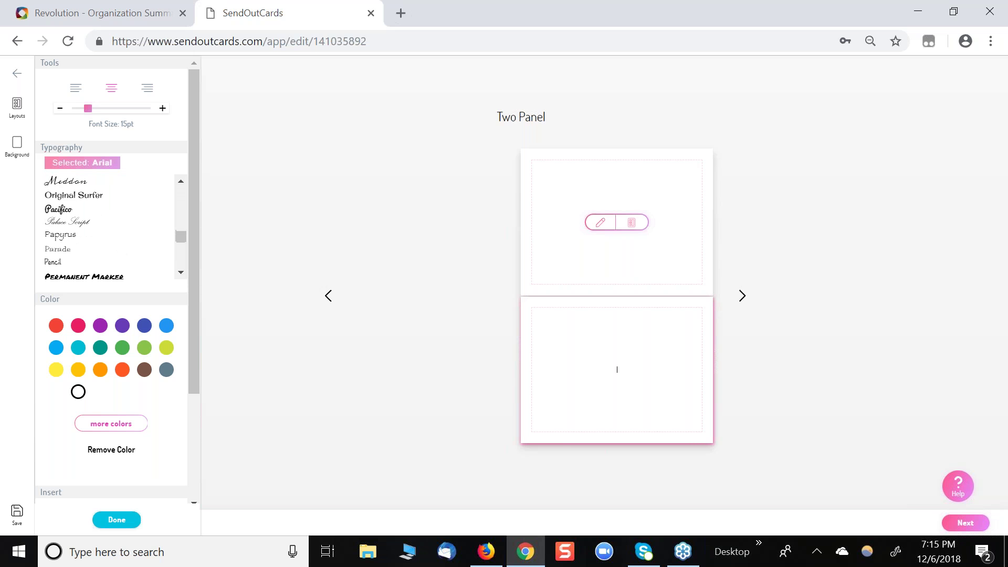
scroll(72, 259, "down", 2)
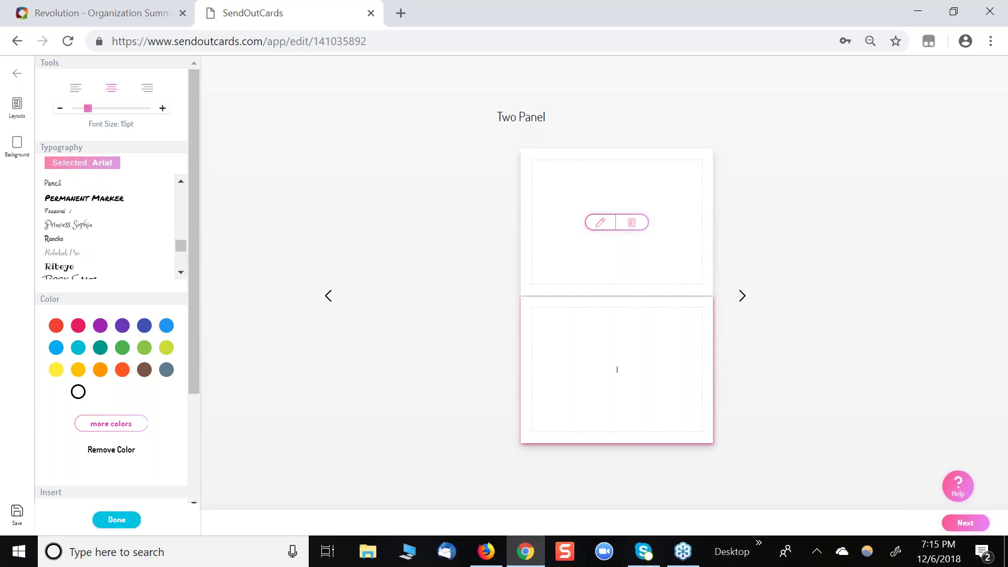
left_click(53, 214)
left_click_drag(88, 109, 134, 109)
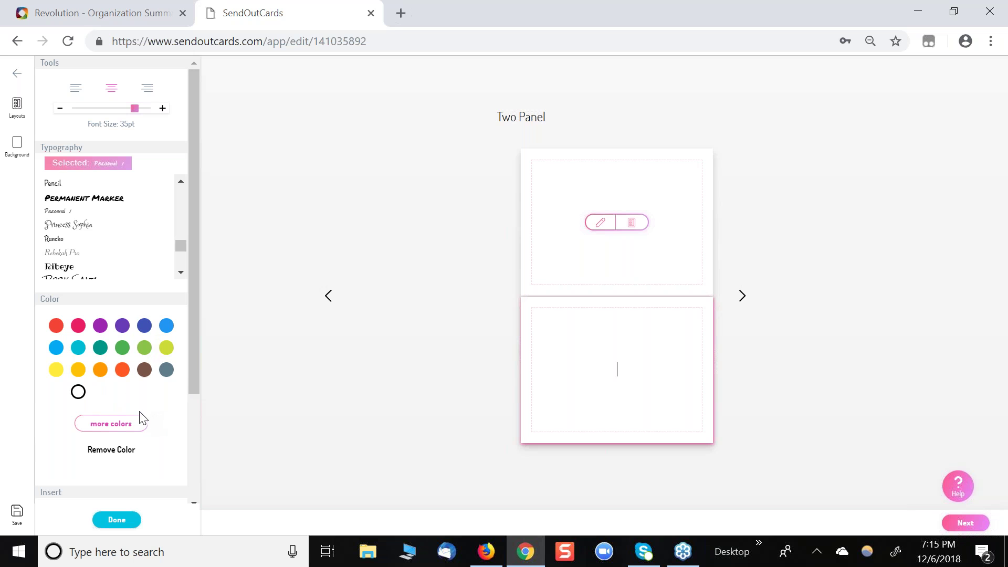
left_click(101, 327)
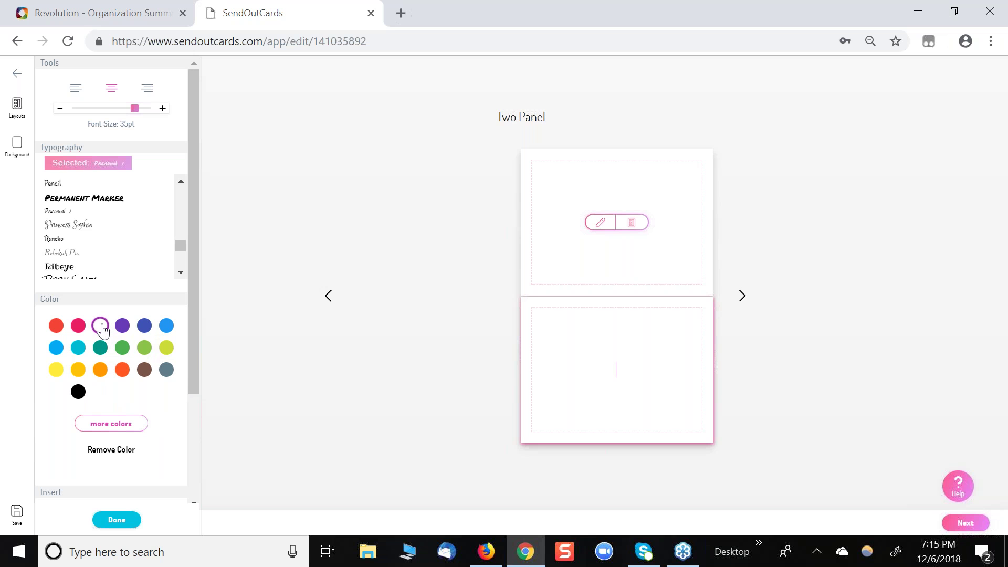
left_click(127, 426)
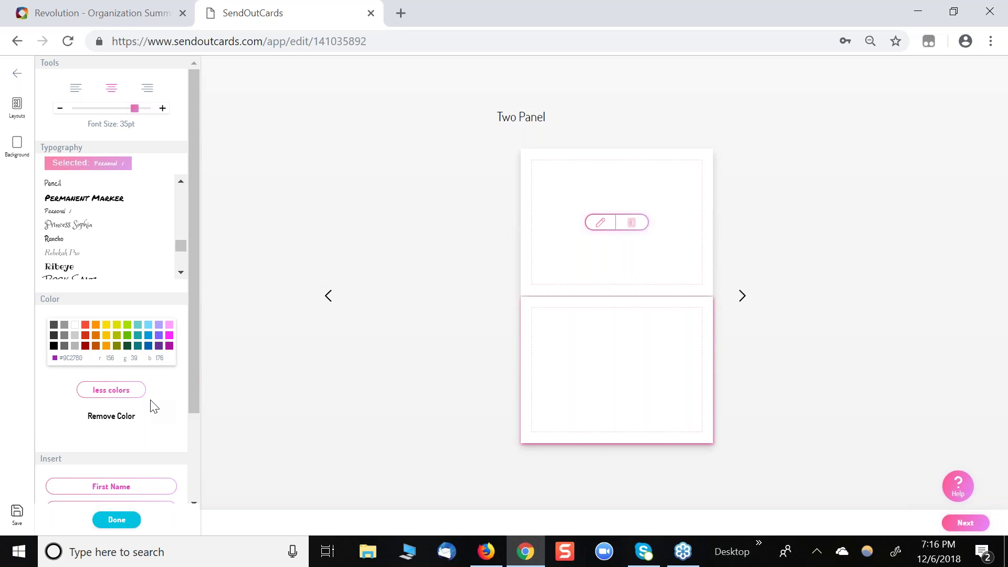
Write the greeting "Dear" followed by the First Name merge field and a comma, leaving a blank line below
scroll(152, 405, "down", 2)
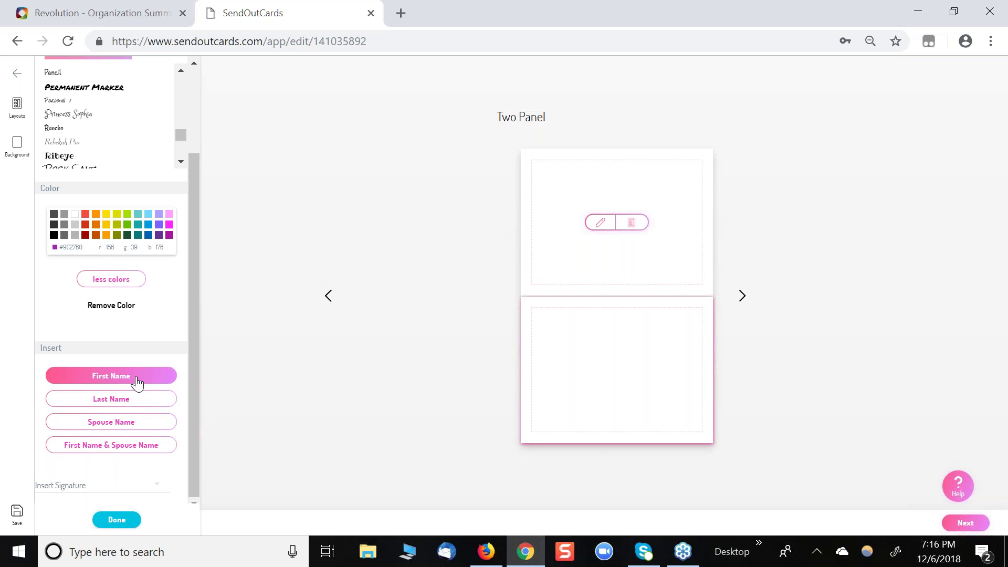
left_click(604, 360)
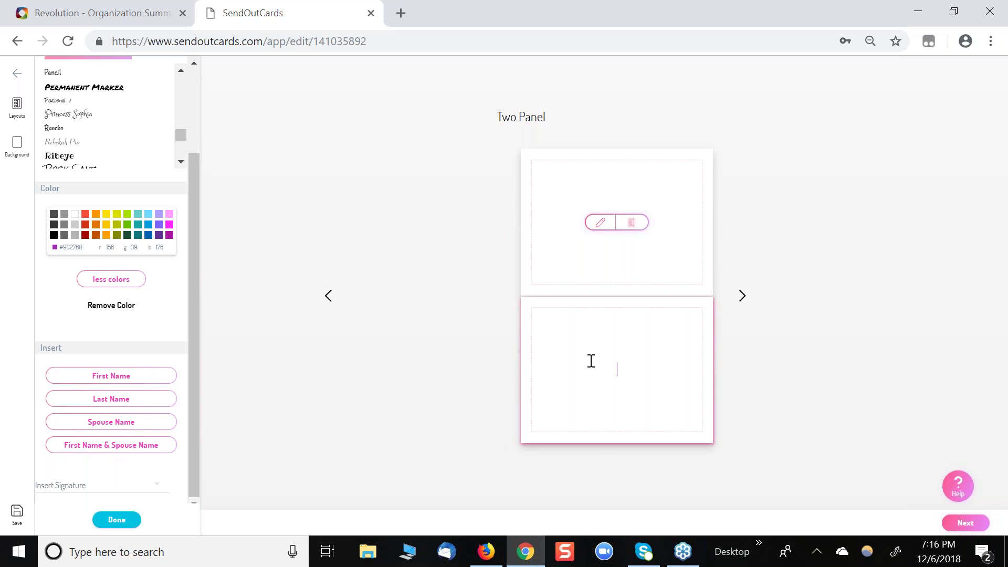
type("Dear")
left_click(121, 387)
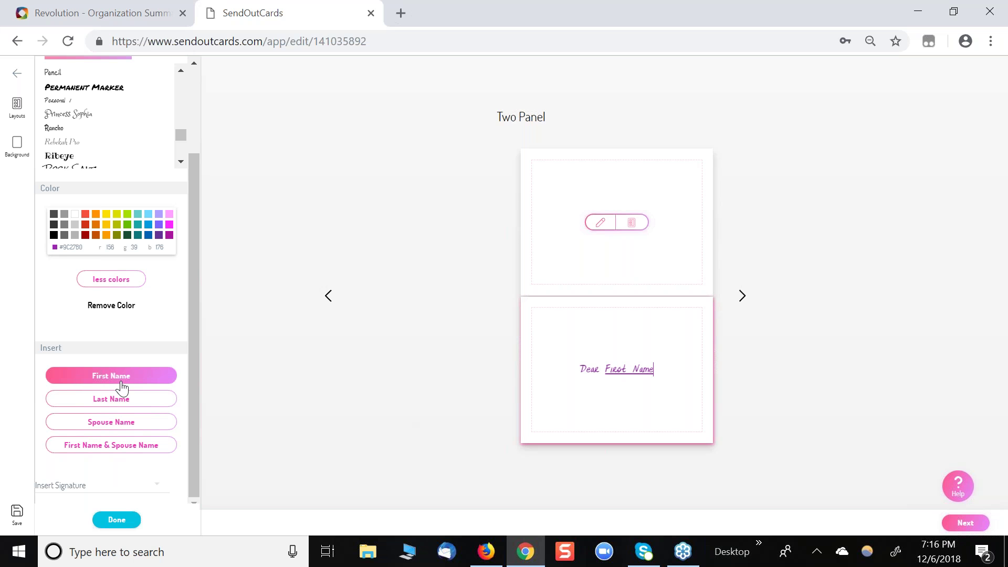
left_click(663, 370)
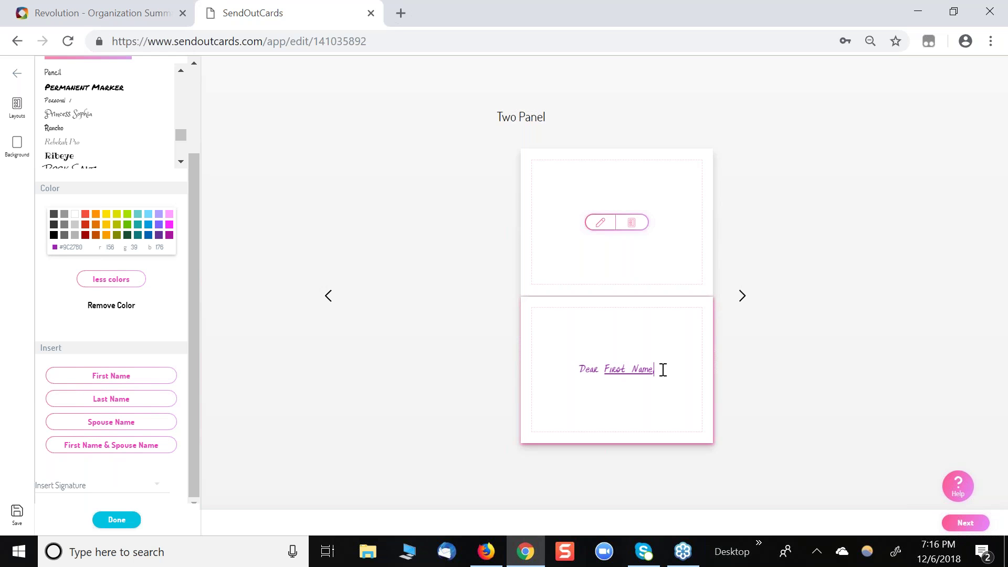
type(",")
key("Return")
key("Return")
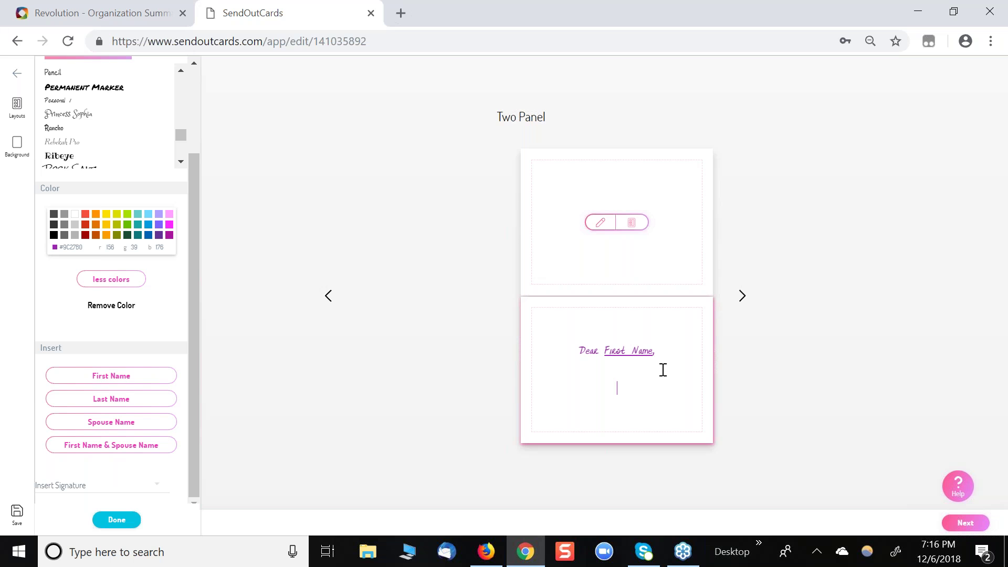
Write "Joy is playing tennis with people like you! Looking forward to fun on the courts in 2019!" below the greeting
type("Joy is playing tennis with peop")
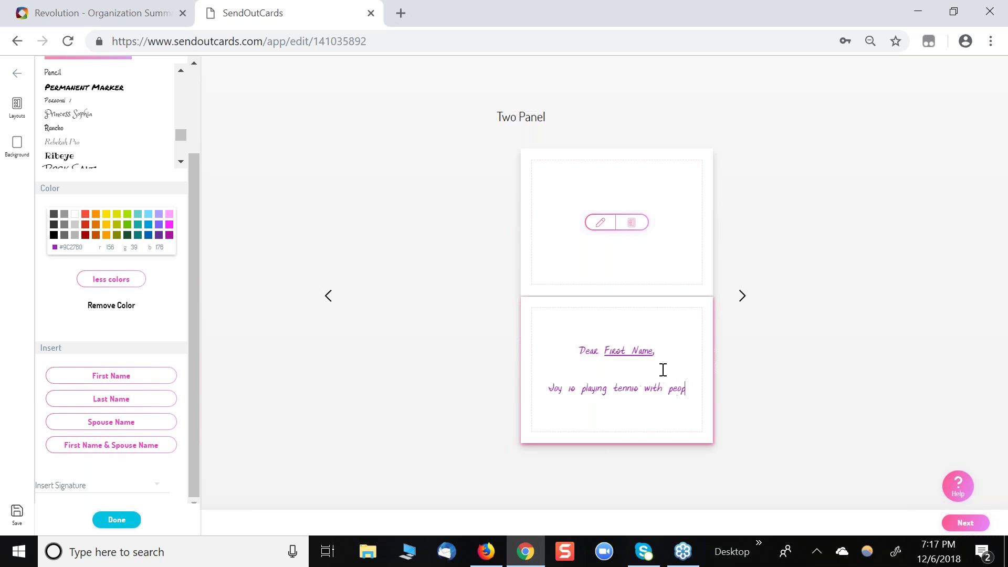
type("le like you! Looking fo")
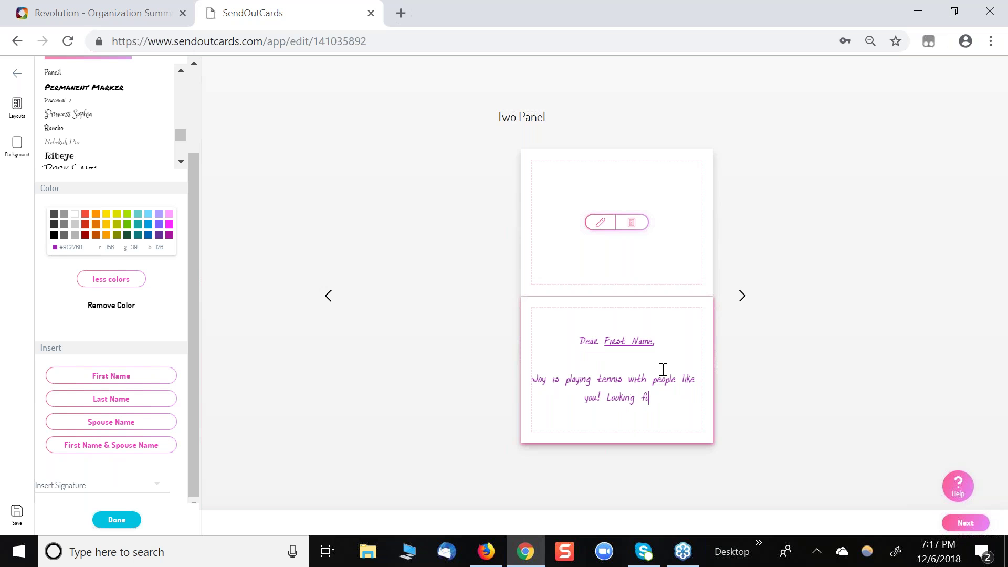
type("rward")
type("o fun on the cad")
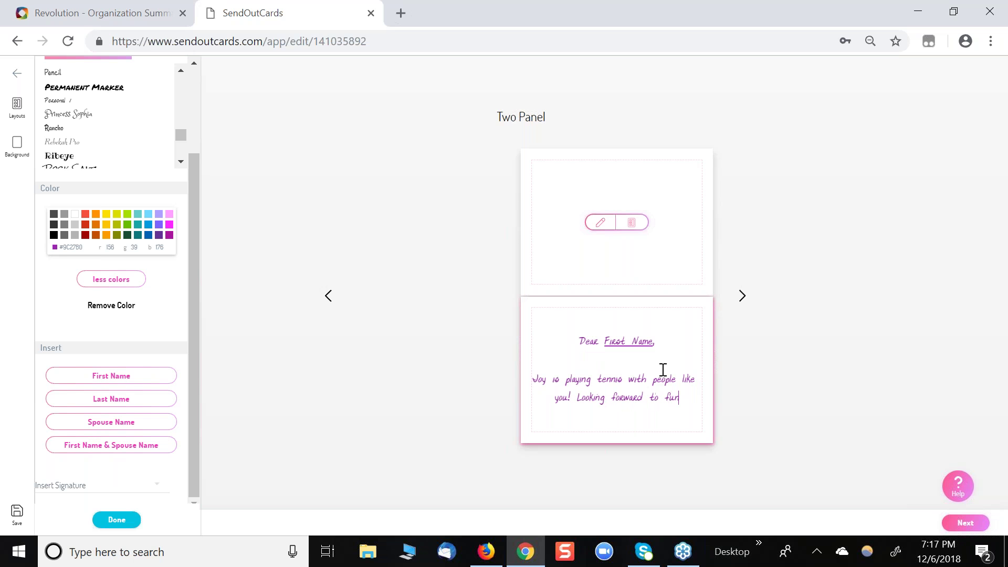
key("BackSpace")
key("BackSpace")
type("ourts in 2019!")
Add the closing line "Make it an awesome day!" after a blank line
key("Return")
key("Return")
type("Make it ")
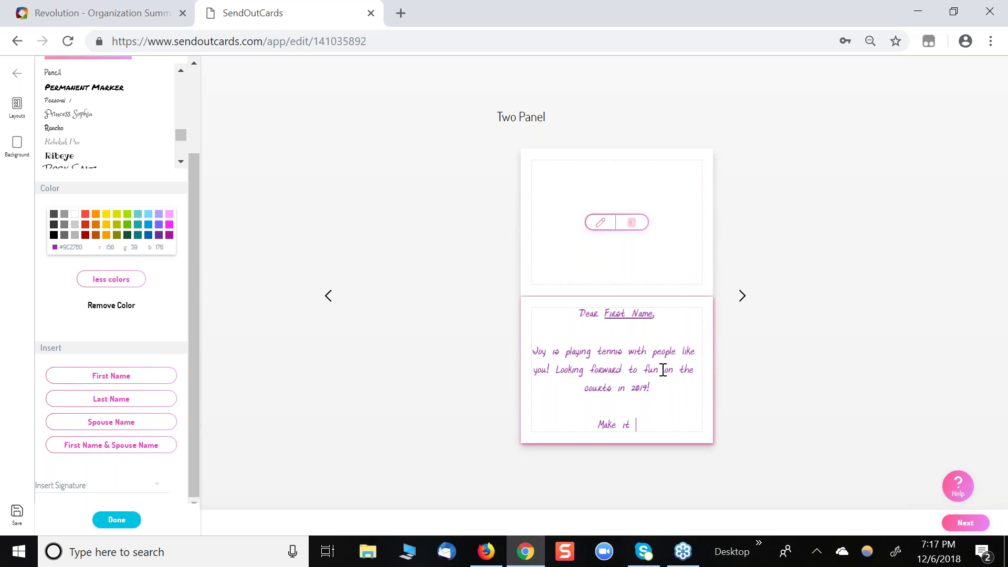
type("an awesome day!")
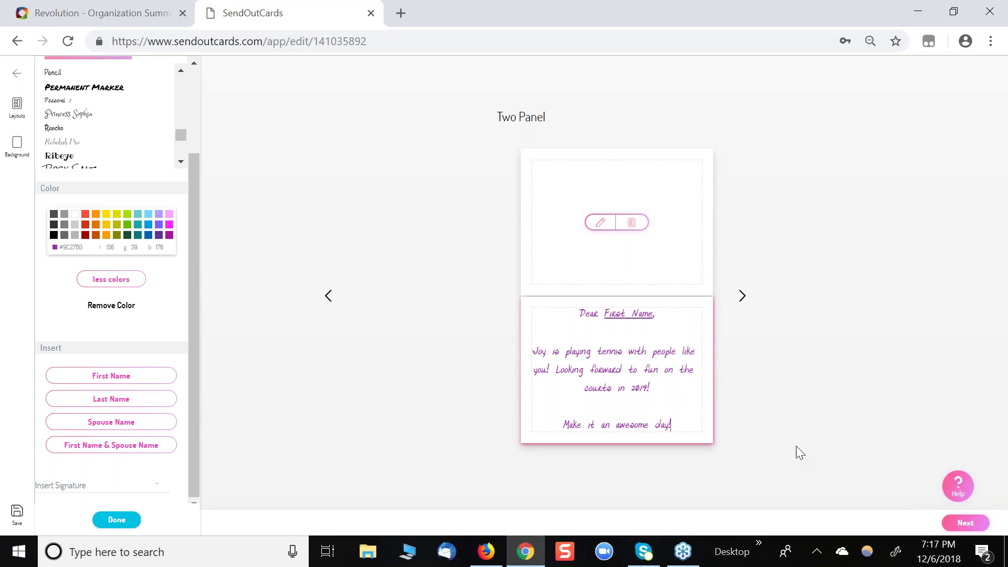
Reduce the font size of the entire inside message to 26 pt
left_click(580, 312)
left_click_drag(580, 311, 702, 432)
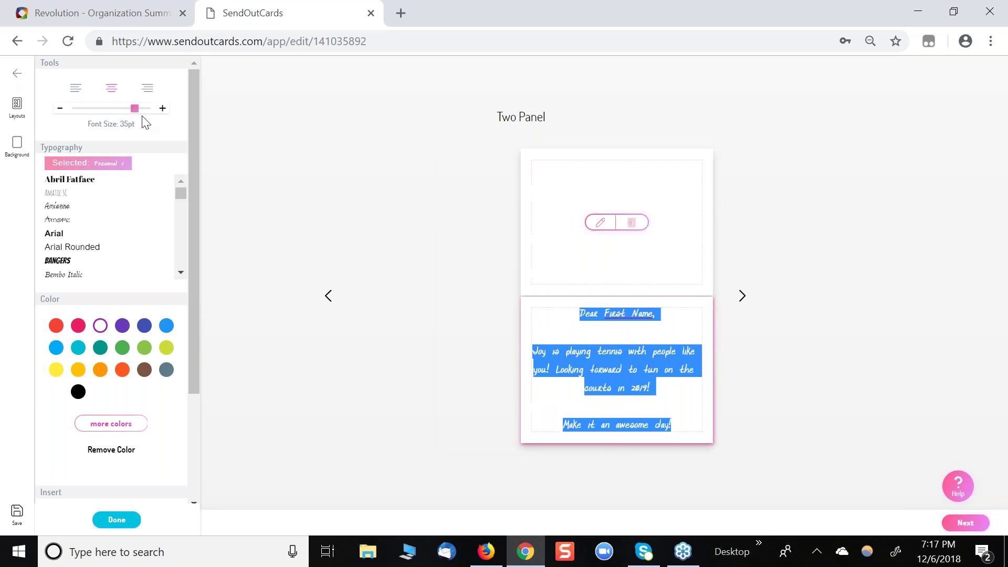
left_click_drag(132, 111, 114, 112)
Insert the saved first-name signature on a new line below the closing sentence
left_click(626, 426)
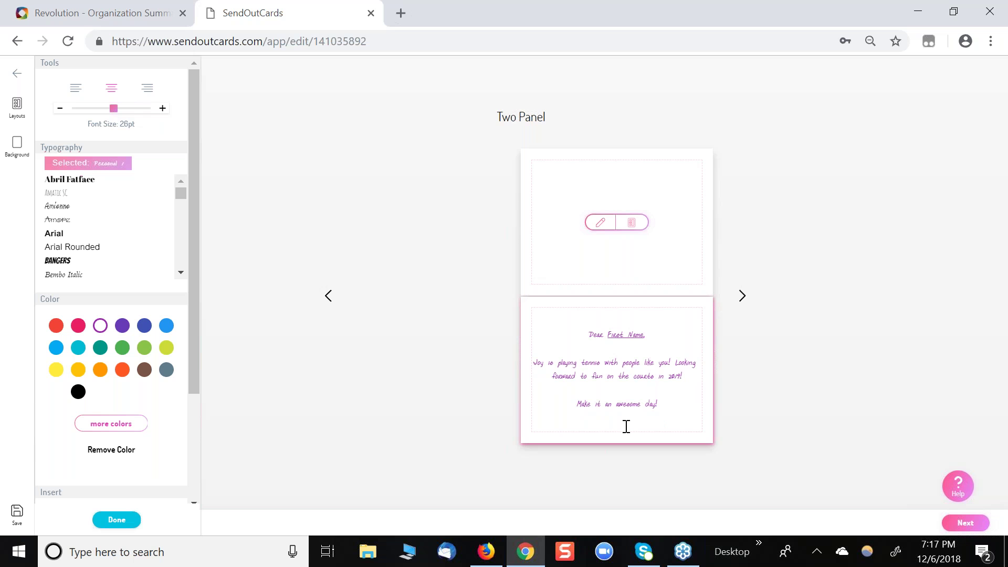
key("Return")
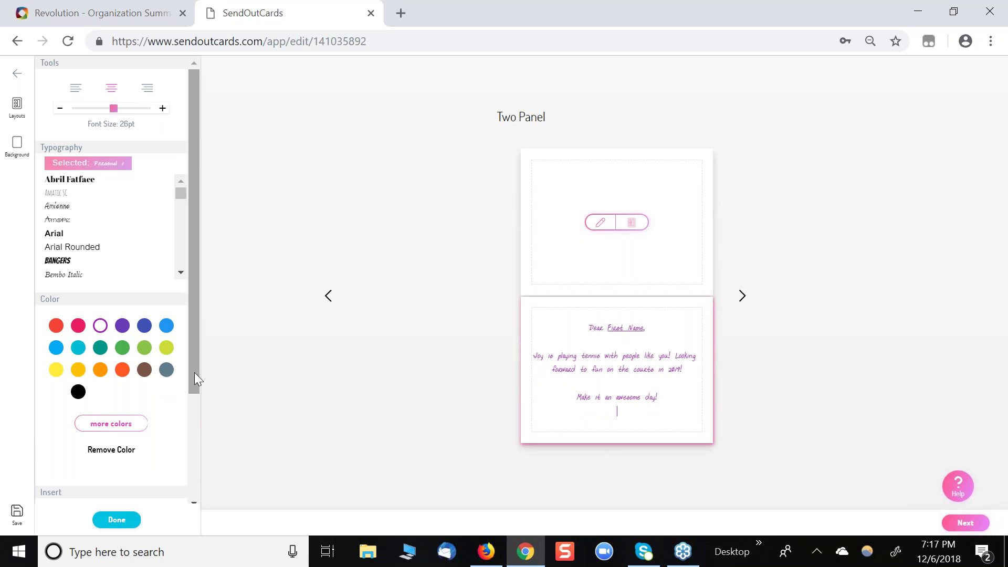
left_click_drag(194, 373, 189, 479)
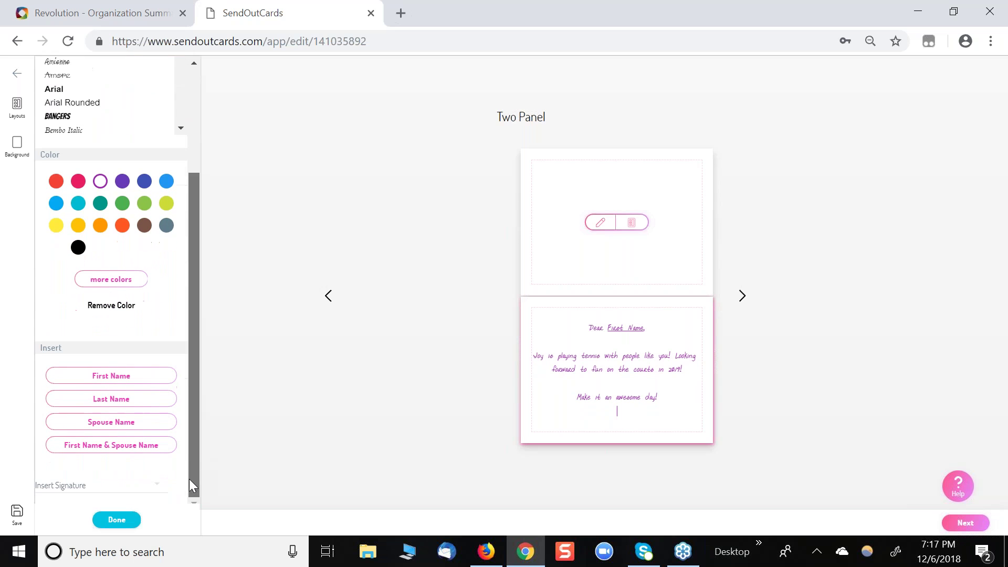
left_click(62, 489)
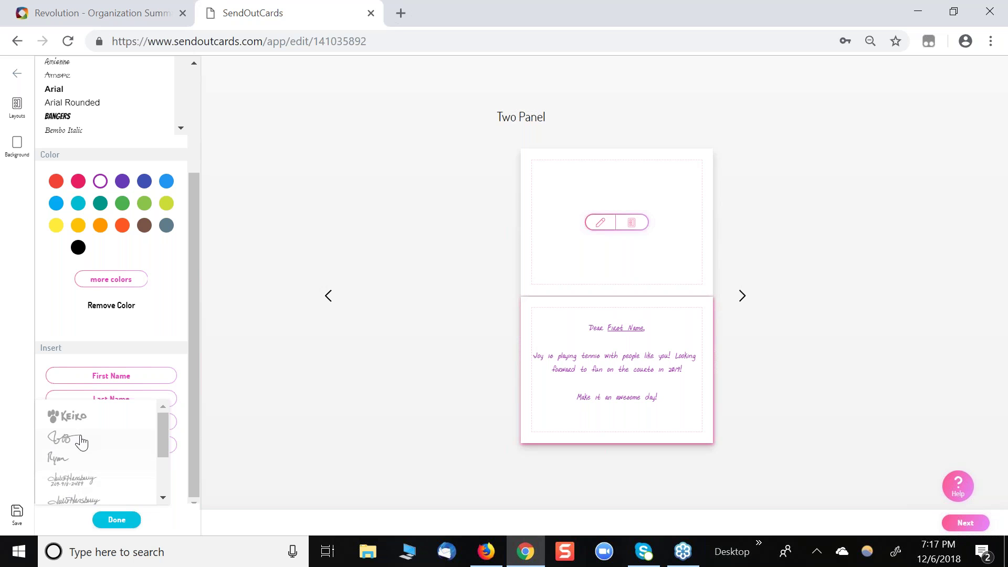
mouse_move(164, 444)
left_mouse_down()
mouse_move(165, 488)
mouse_move(164, 434)
left_mouse_up()
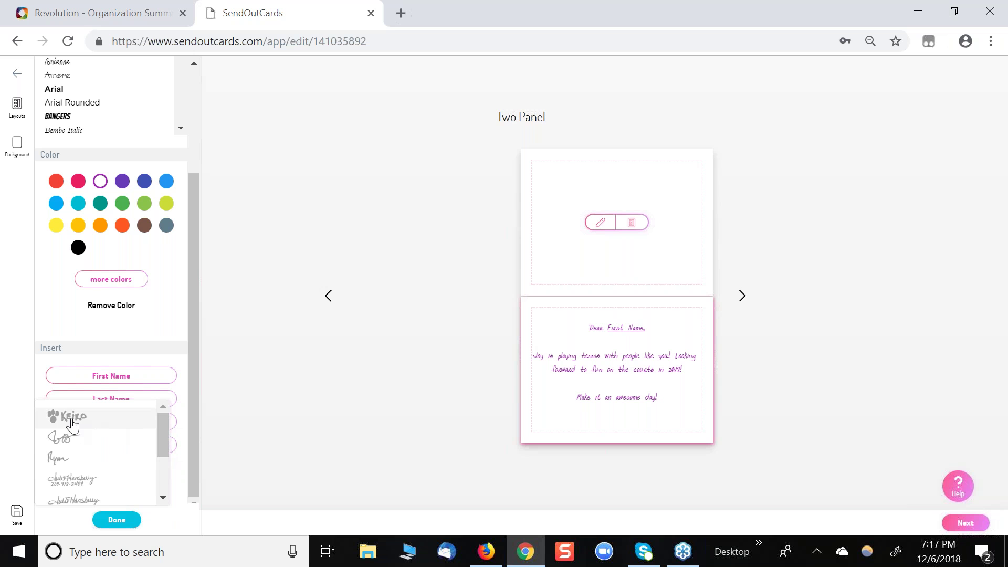
left_click(164, 497)
left_click(163, 497)
left_click(93, 465)
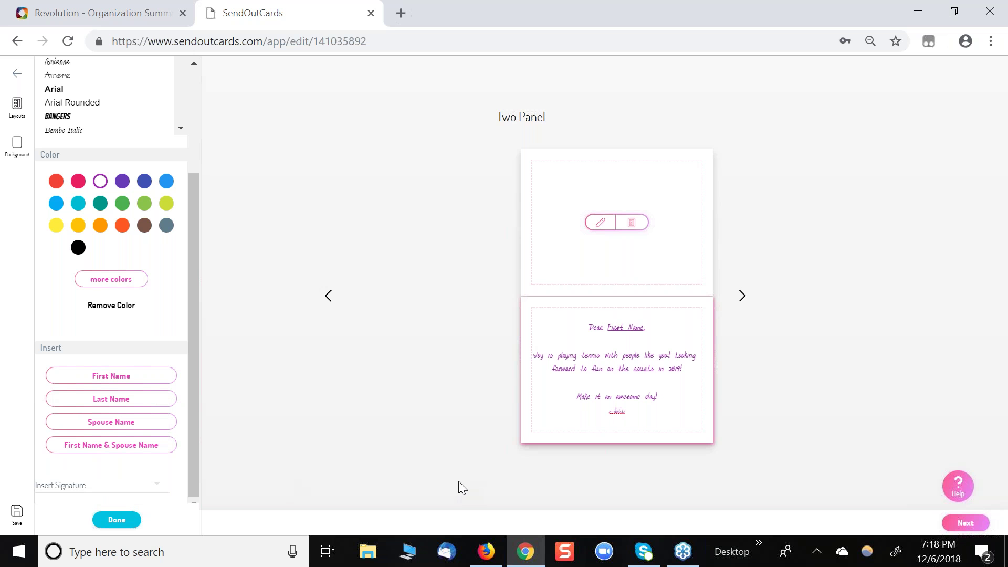
Enlarge the signature to 40 pt and finish editing the message text
left_click_drag(628, 412, 591, 411)
scroll(191, 166, "up", 3)
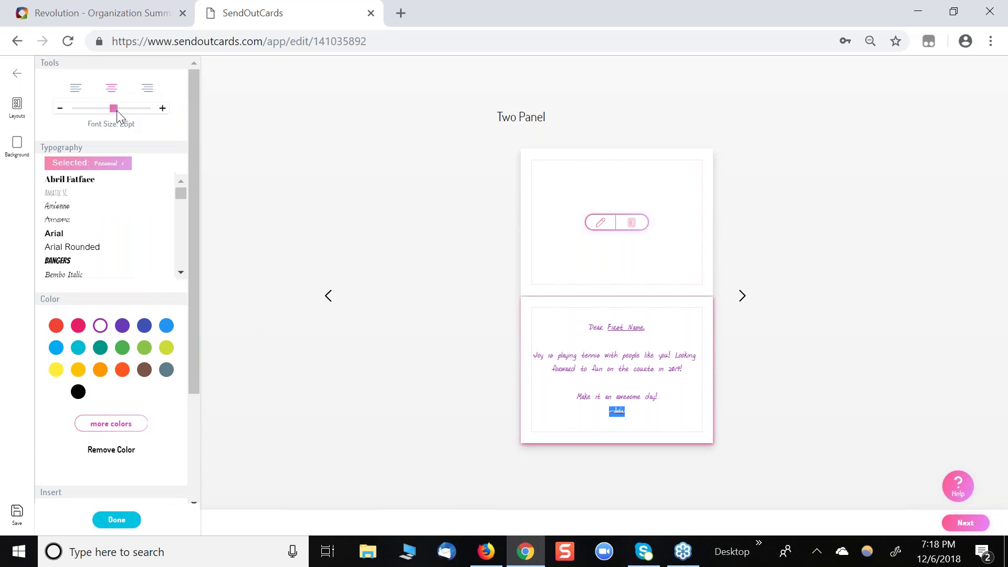
left_click_drag(115, 111, 159, 110)
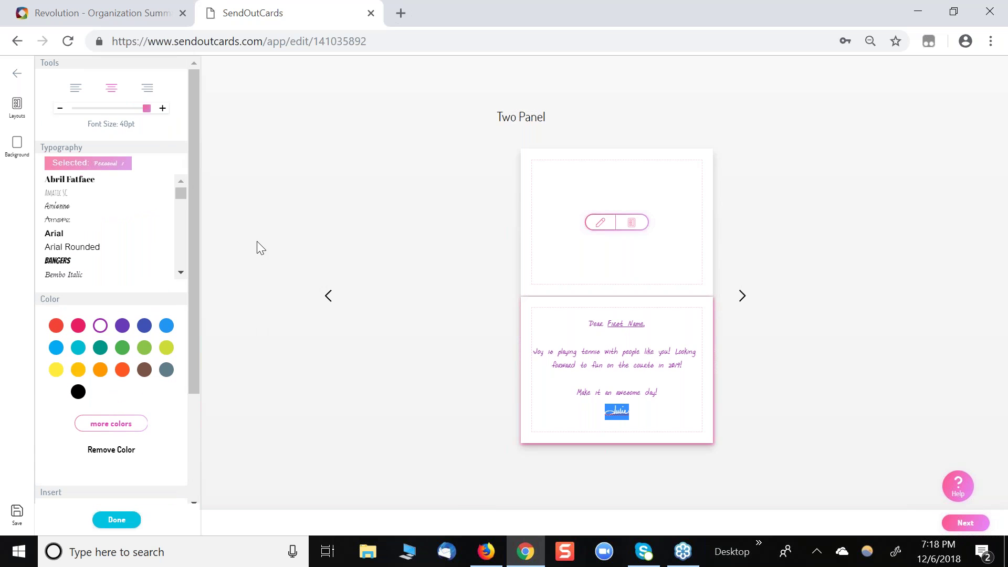
left_click(749, 367)
left_click(742, 297)
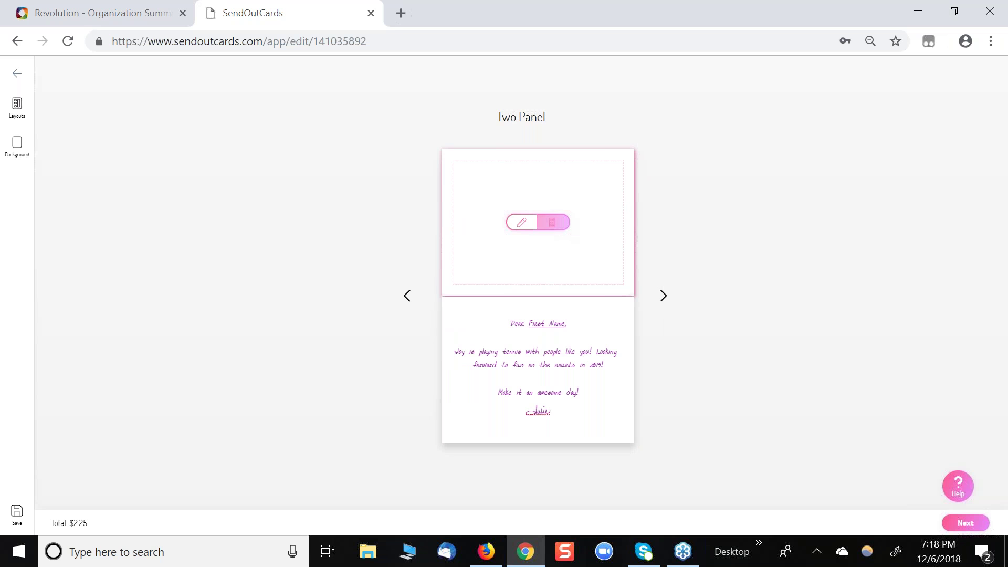
Look through the layout and background options for the upper inside panel, and advance to the card's back
left_click(555, 226)
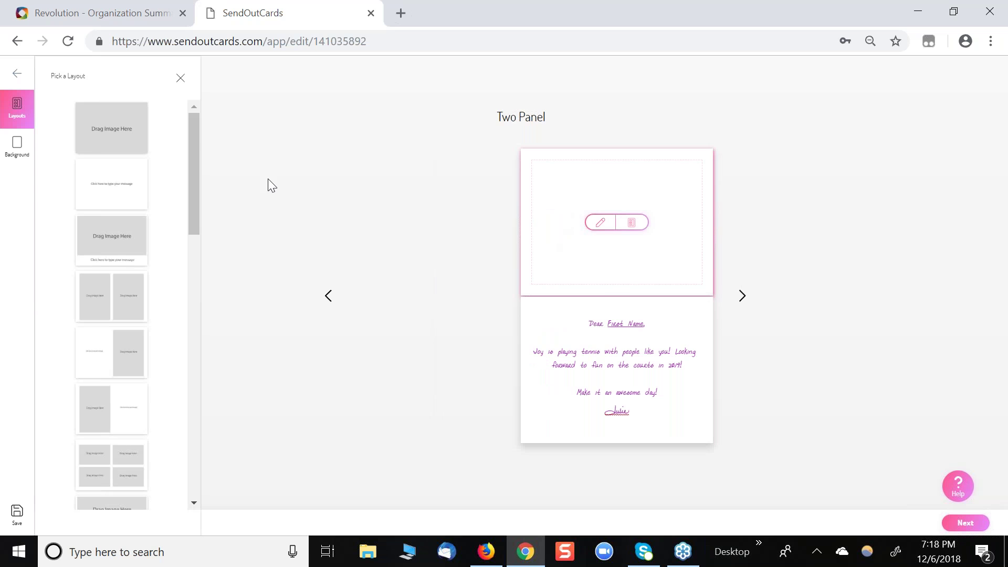
left_click_drag(196, 132, 195, 399)
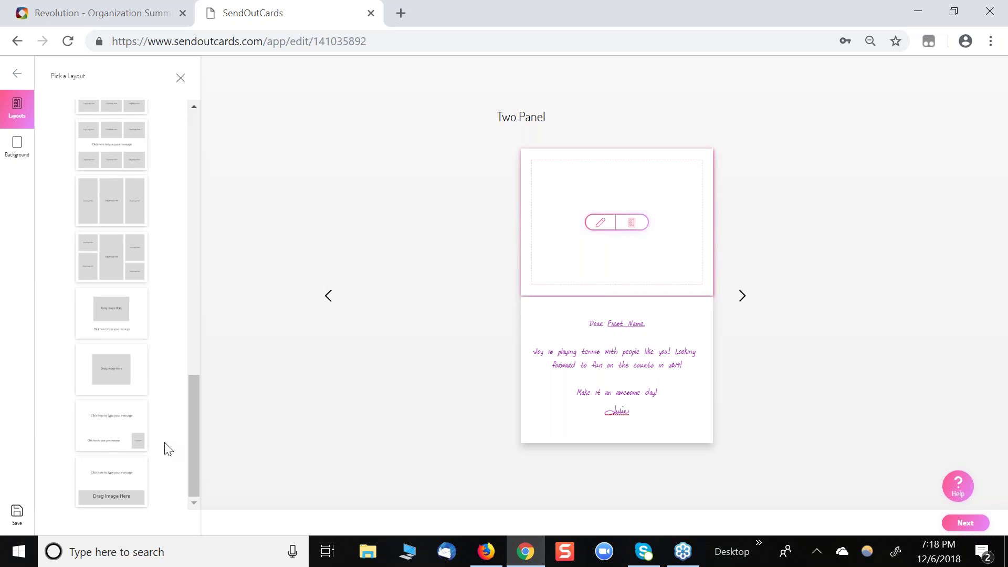
left_click_drag(193, 449, 188, 171)
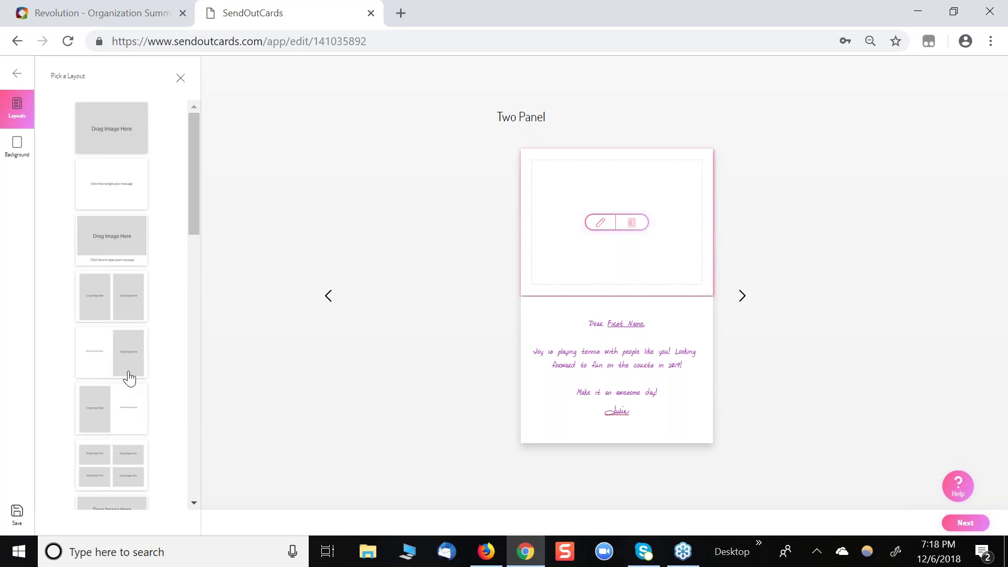
left_click(17, 147)
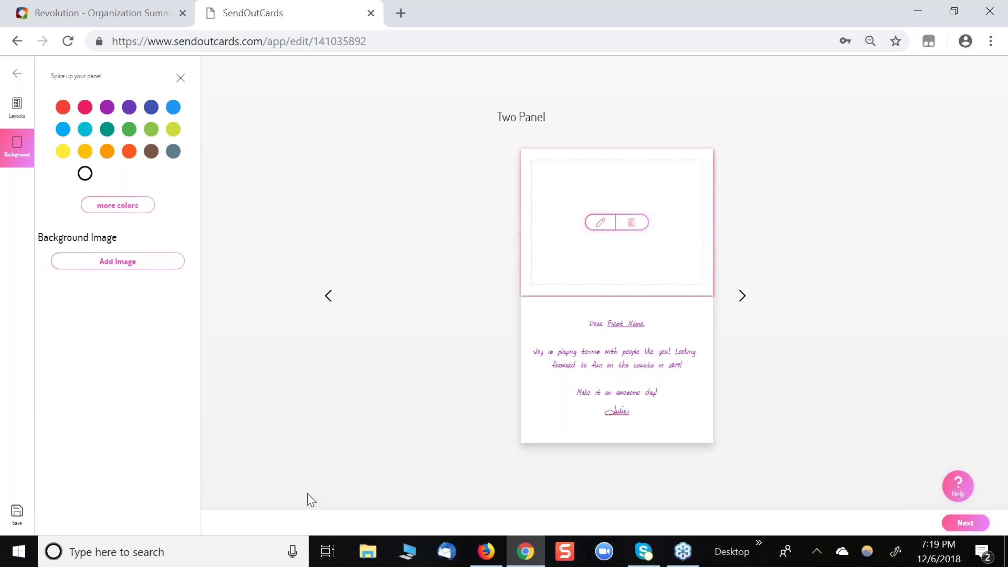
left_click(743, 296)
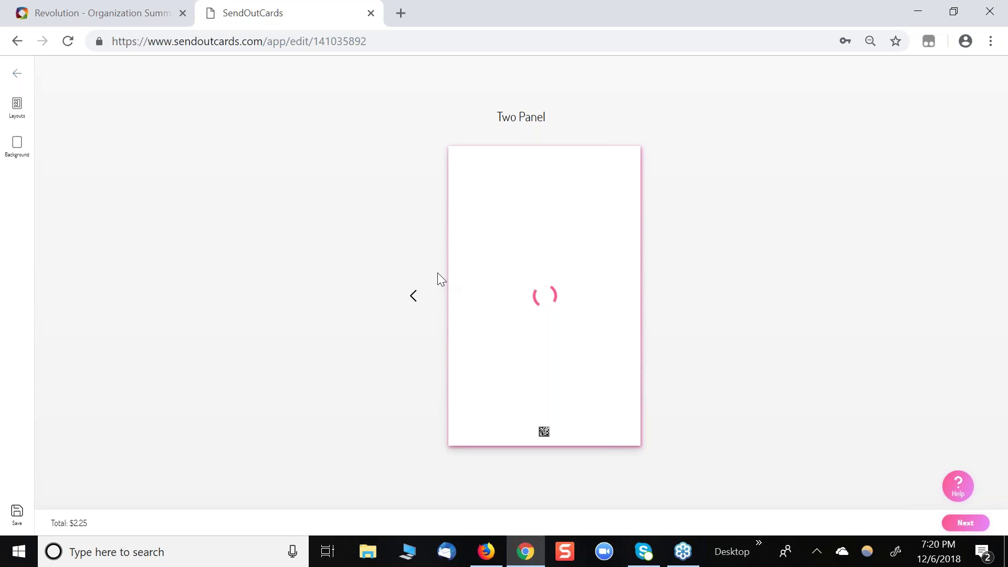
Apply the saved layout with the yellow smiley balloon photo to the card's back panel
left_click(17, 108)
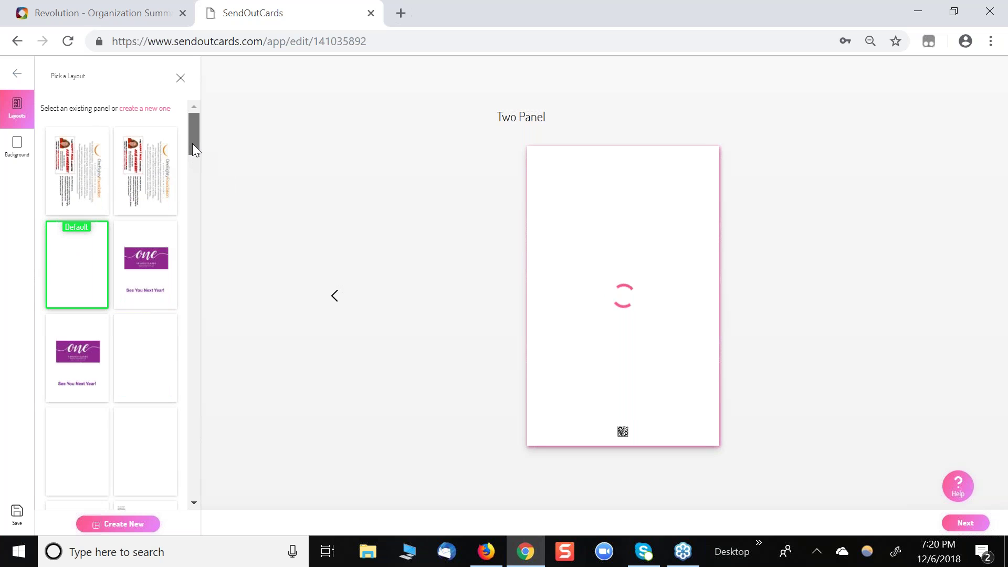
scroll(192, 155, "down", 1)
left_click_drag(192, 155, 194, 181)
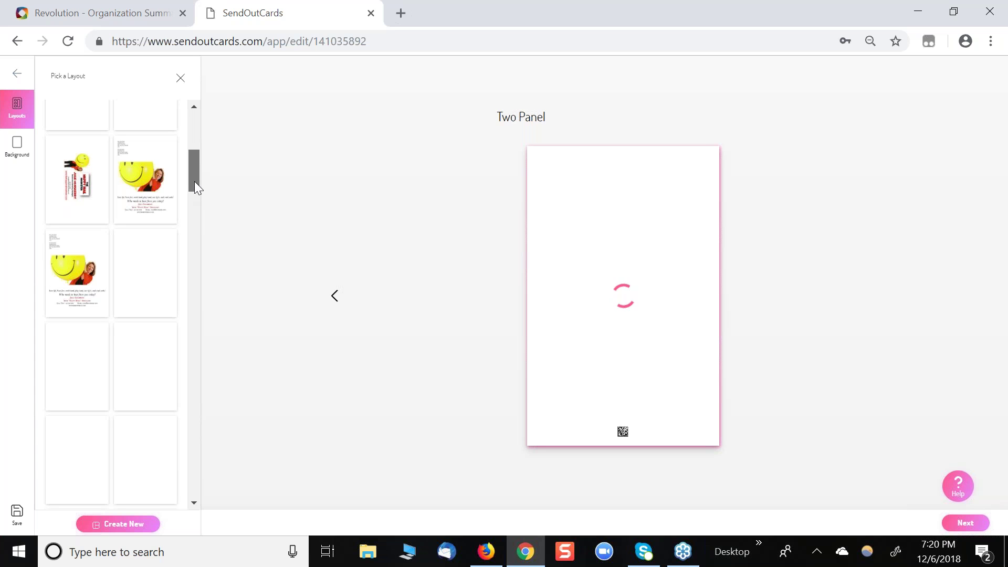
left_click(86, 281)
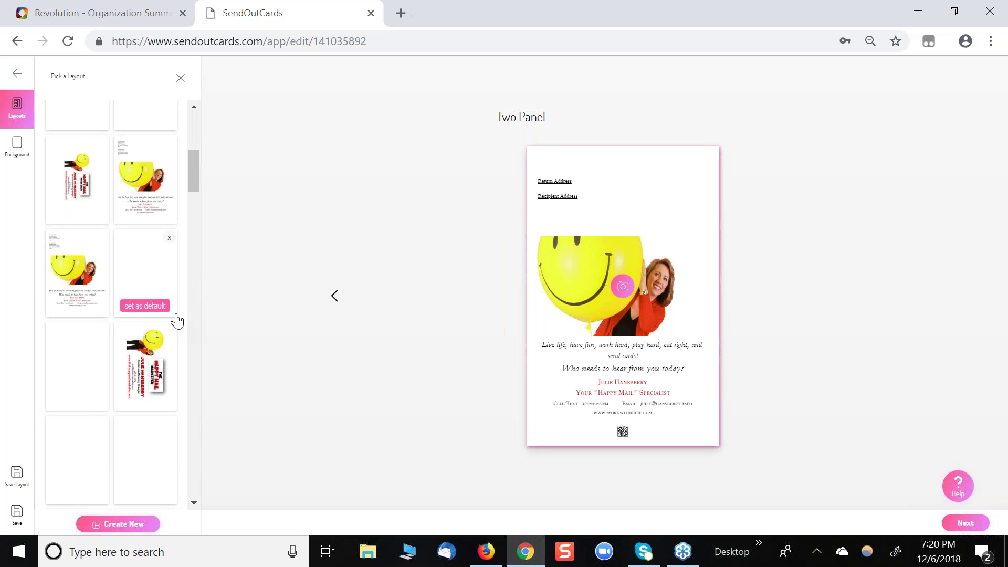
Switch the card's back to the saved default layout with the quote and envelope, and proceed to the order
scroll(176, 319, "up", 5)
left_click(75, 278)
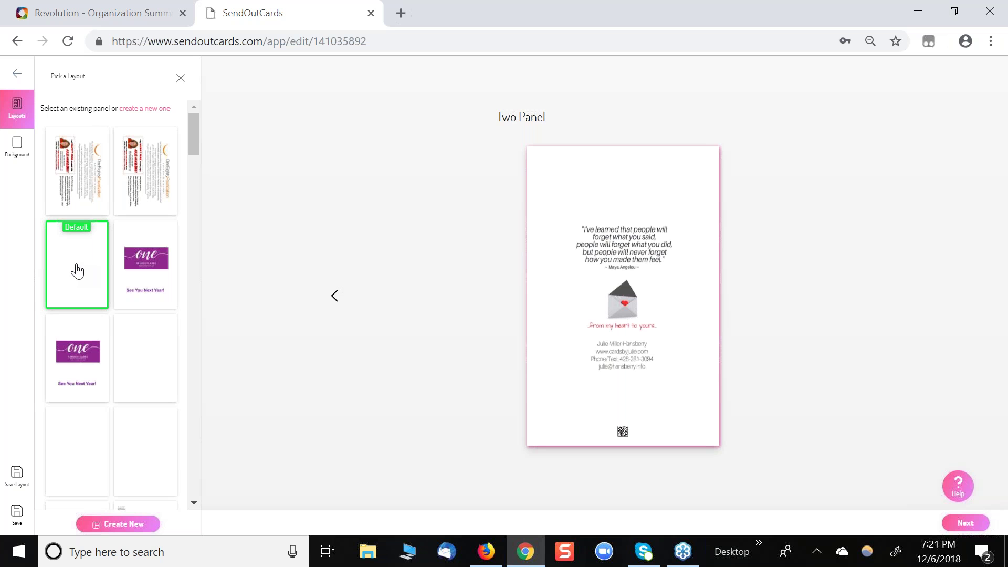
scroll(79, 283, "down", 2)
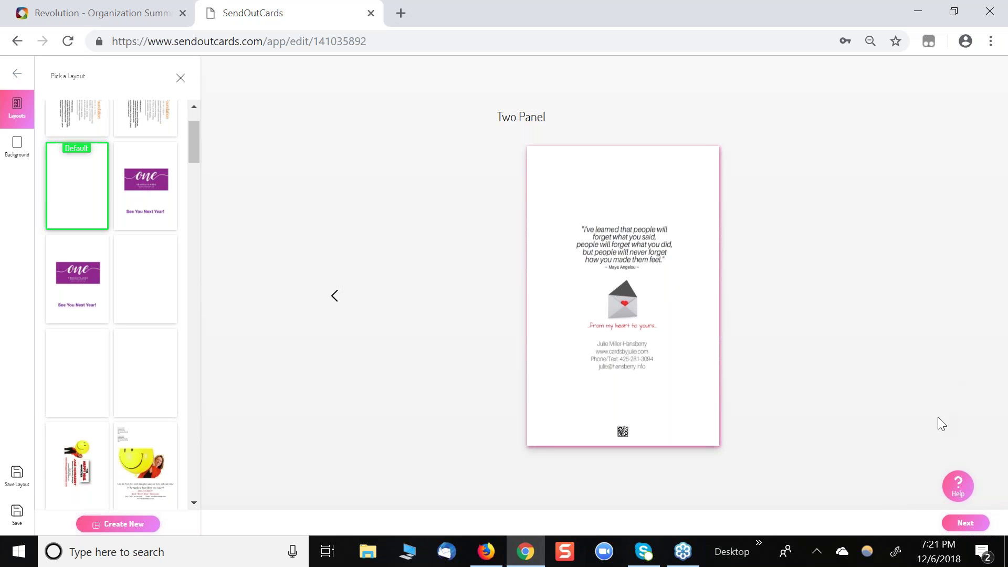
left_click(961, 530)
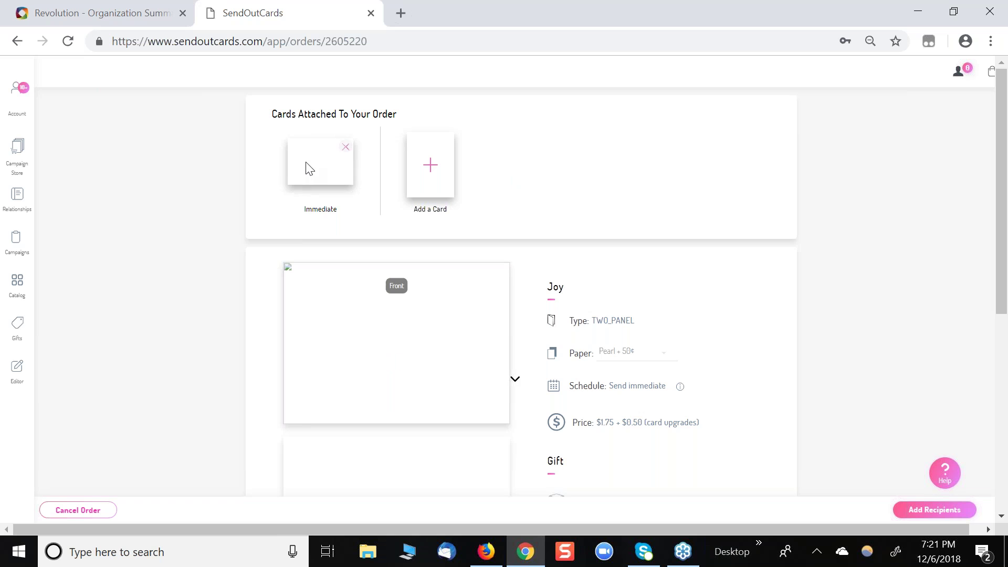
Change the Joy card's paper to Standard
scroll(417, 392, "down", 3)
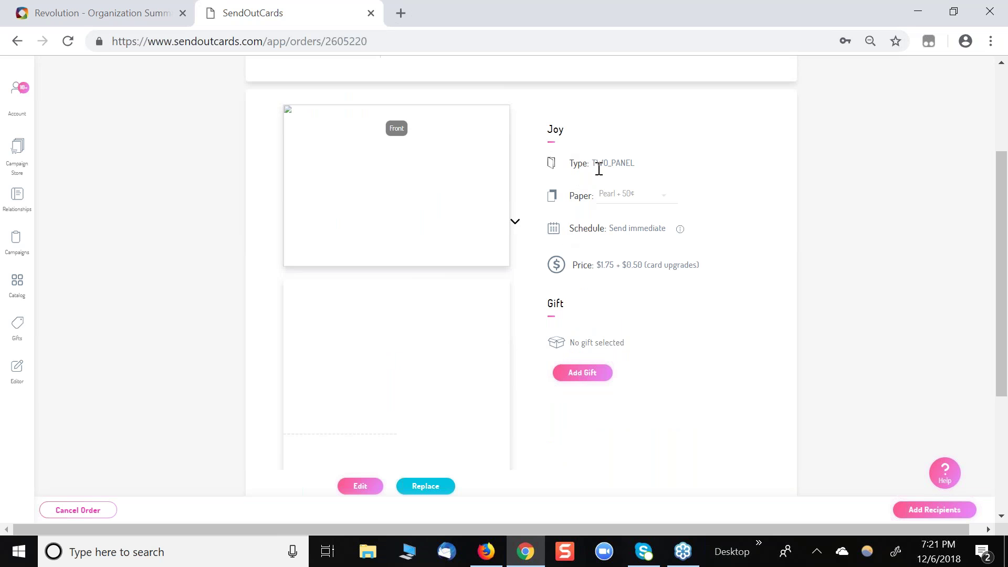
left_click(630, 202)
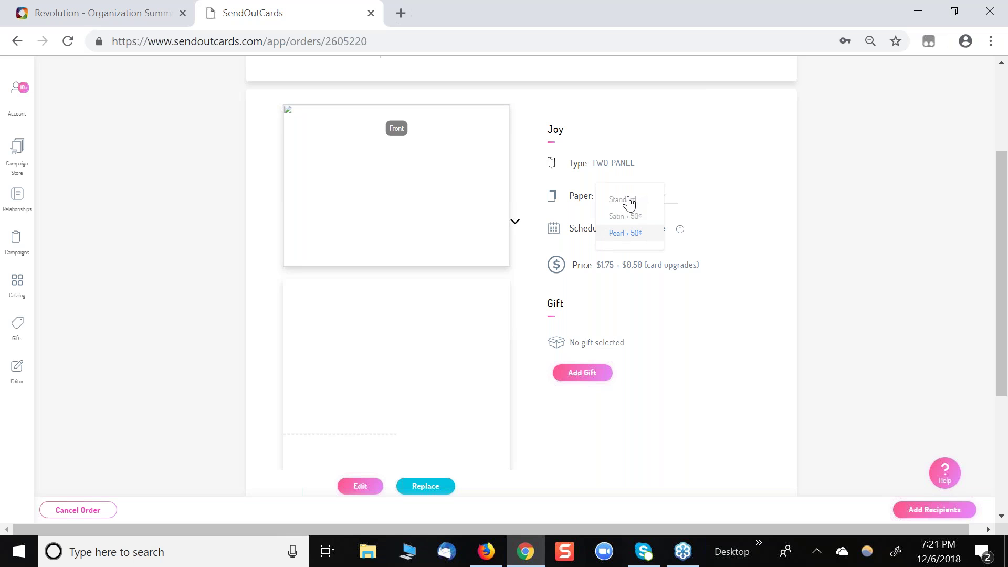
left_click(630, 202)
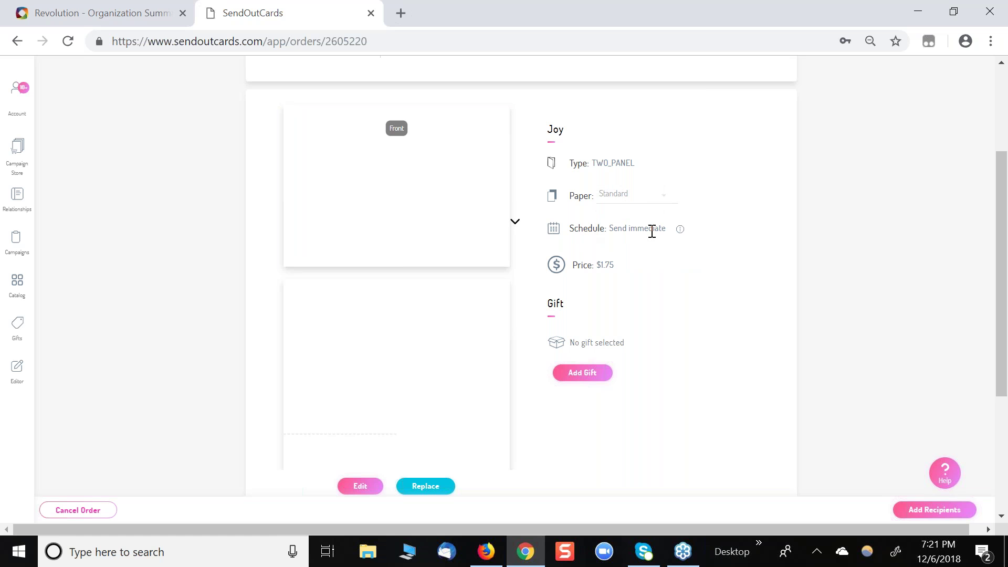
Examine the schedule note and the available send delay options for the card
mouse_move(678, 231)
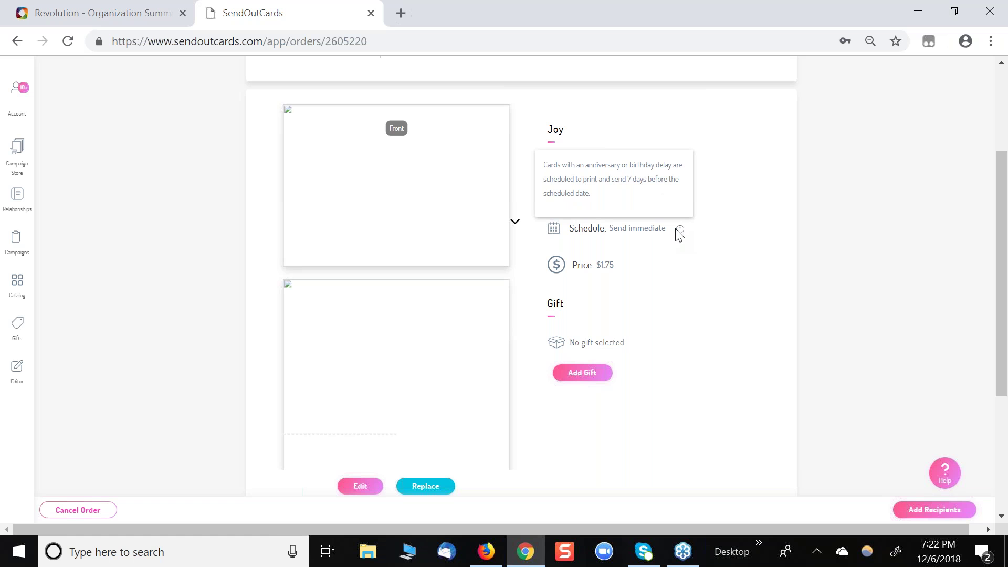
left_click(656, 228)
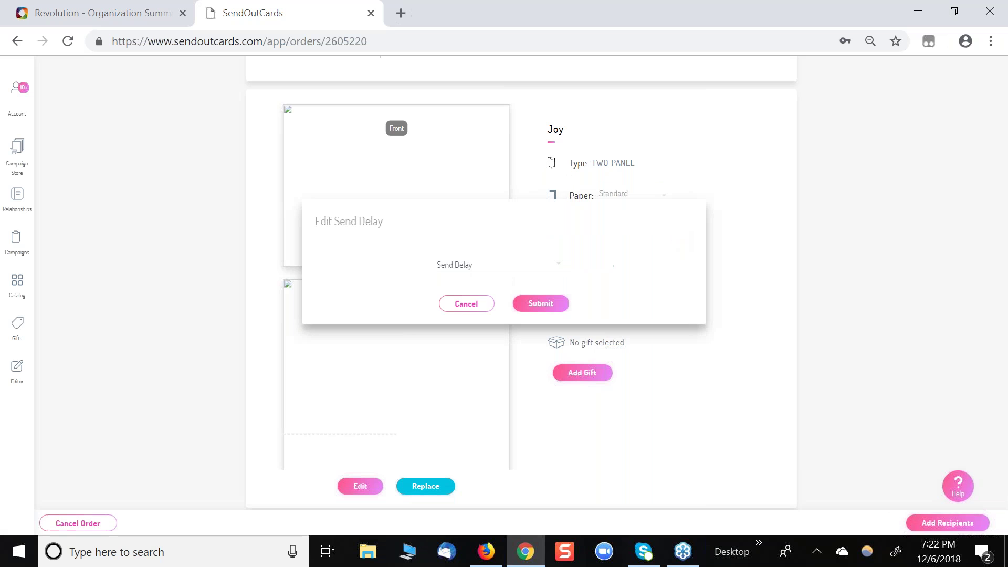
left_click(450, 307)
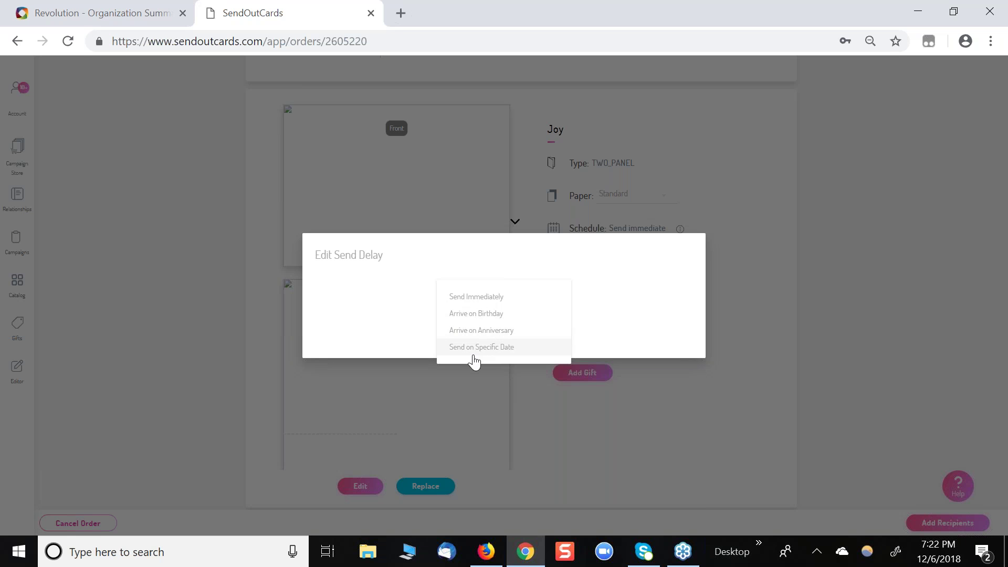
left_click(691, 282)
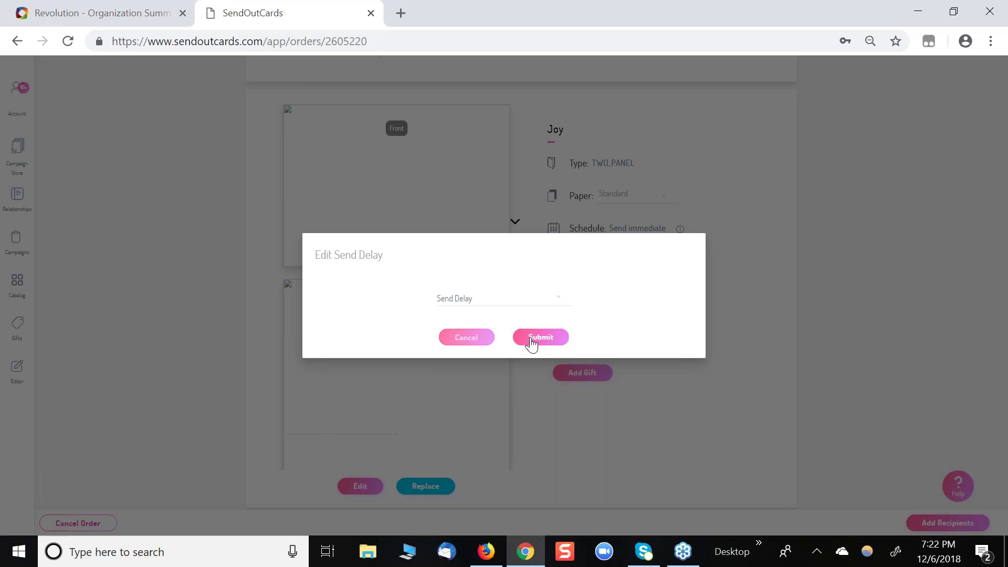
left_click(475, 344)
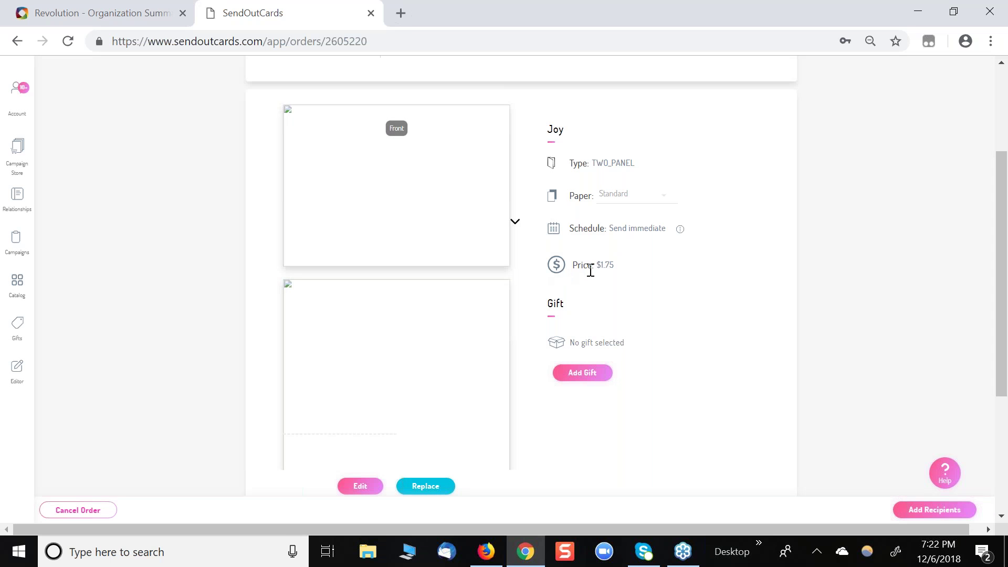
Schedule the card to be sent on a specific date, December 8
left_click(613, 231)
left_click(478, 307)
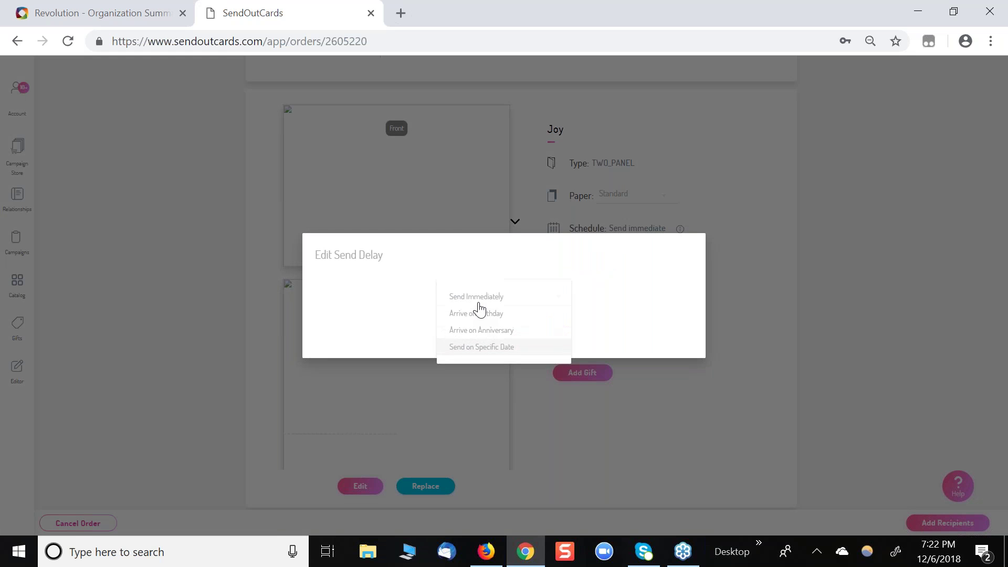
left_click(480, 349)
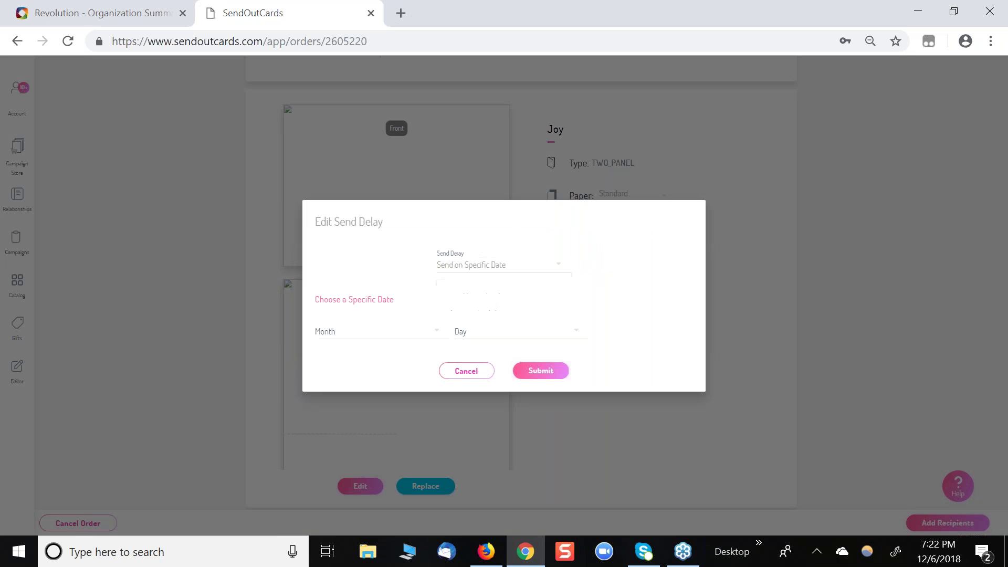
left_click(345, 336)
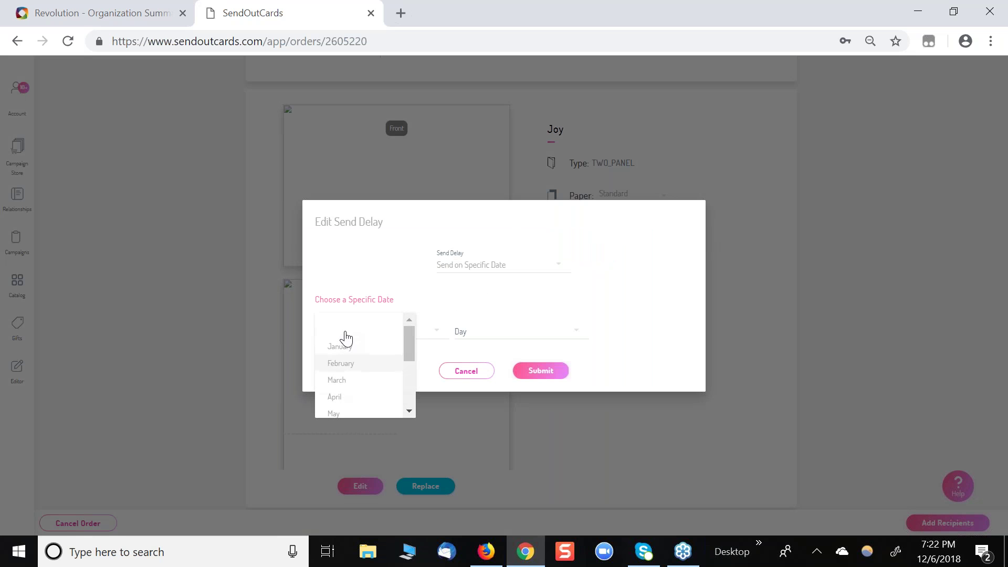
left_click(410, 396)
left_click(409, 397)
left_click(363, 402)
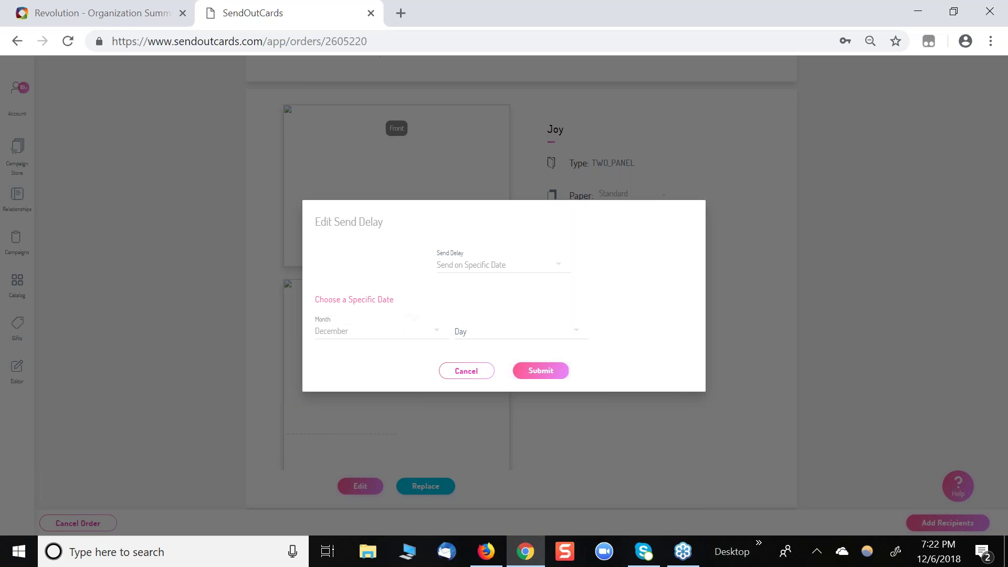
left_click(472, 337)
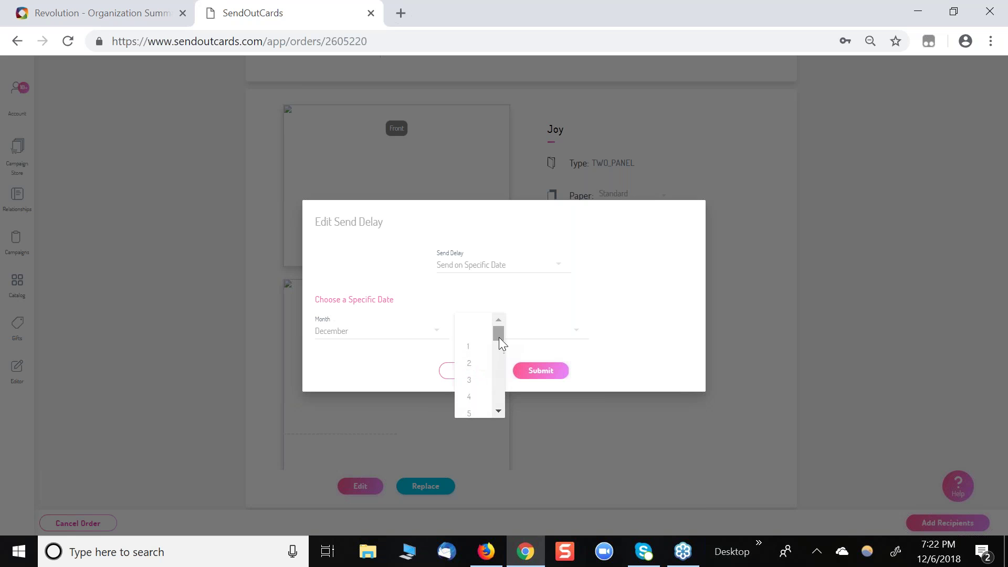
left_click_drag(499, 338, 499, 352)
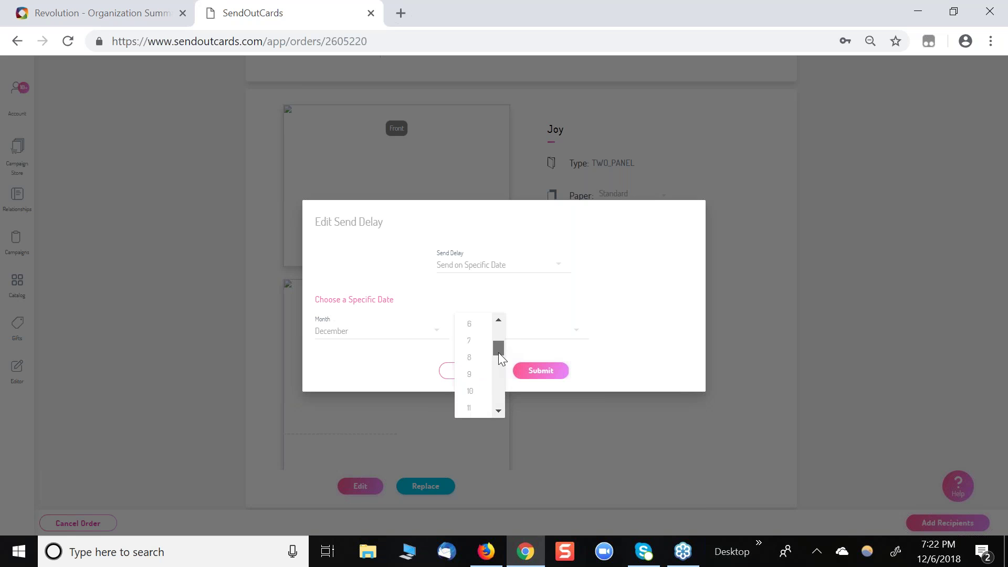
left_click(473, 359)
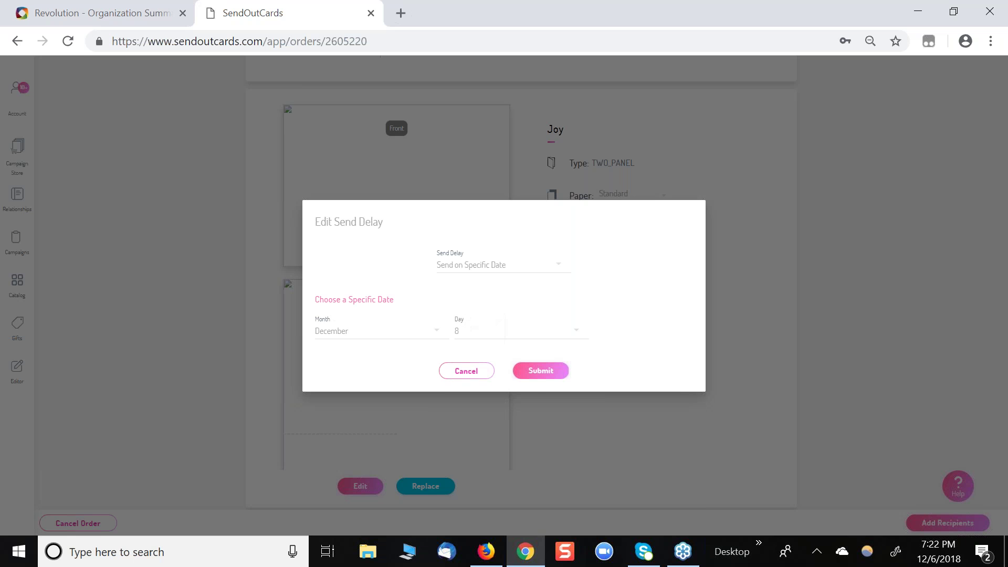
left_click(540, 371)
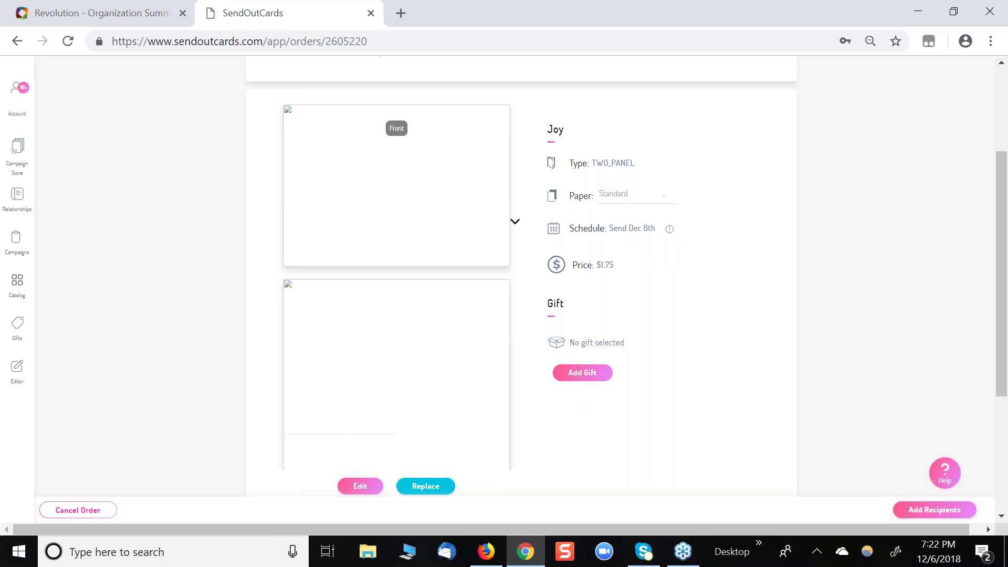
Start adding recipients to the order and search the contacts by the first recipient's first name
scroll(521, 275, "down", 3)
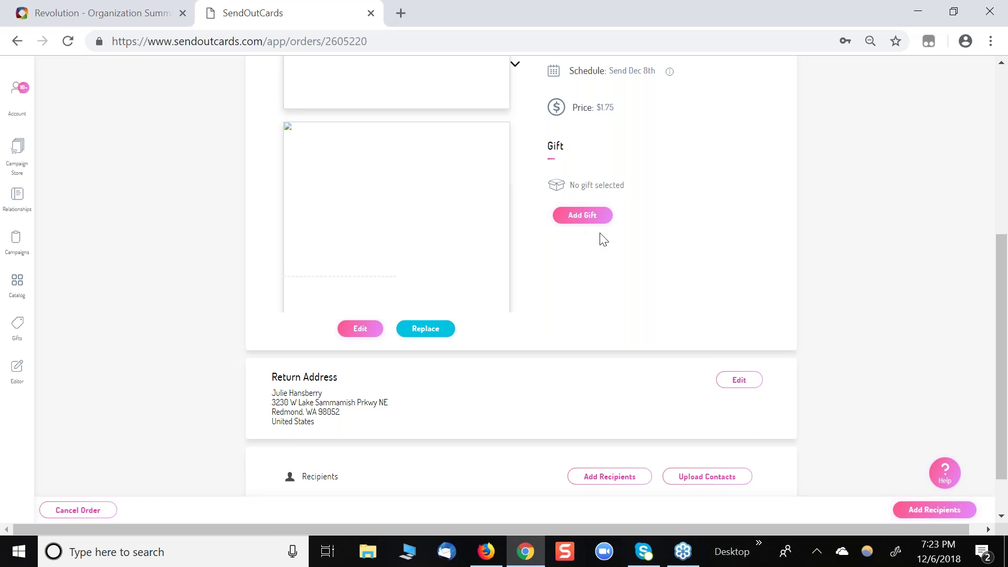
scroll(602, 240, "down", 1)
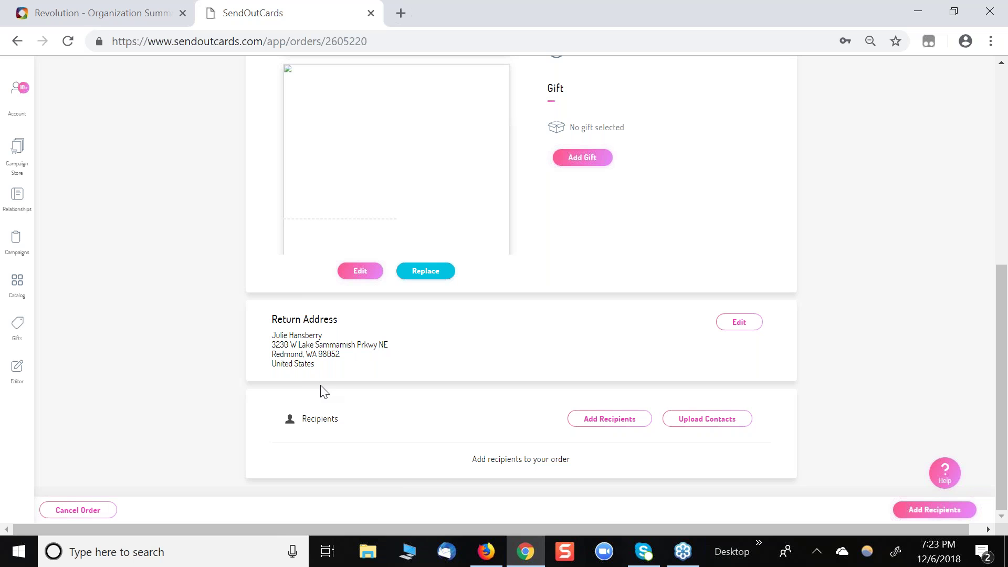
left_click(604, 430)
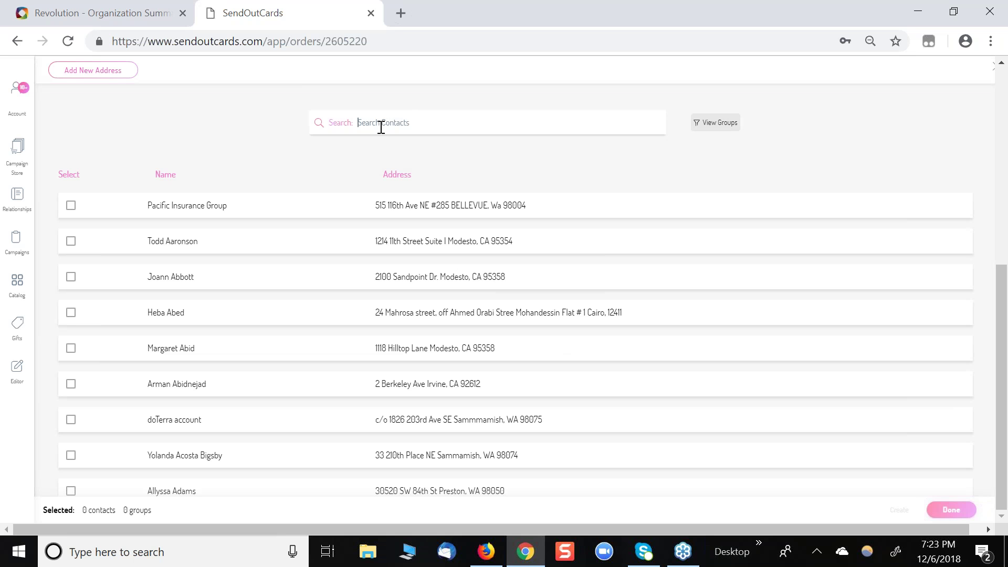
type("Kim")
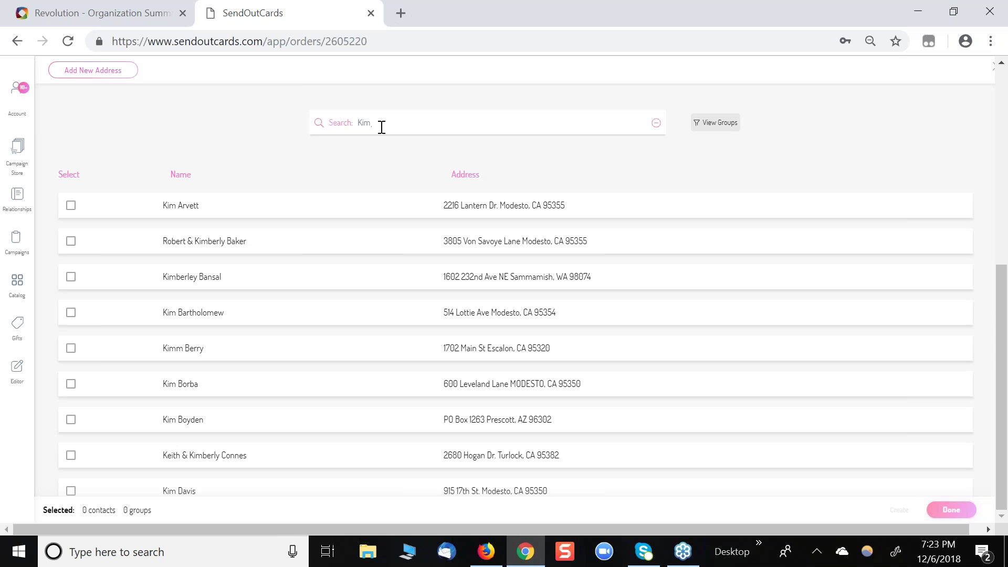
Select the first contact on the second page of search results as a recipient
scroll(346, 321, "down", 3)
scroll(346, 322, "down", 3)
scroll(345, 321, "up", 3)
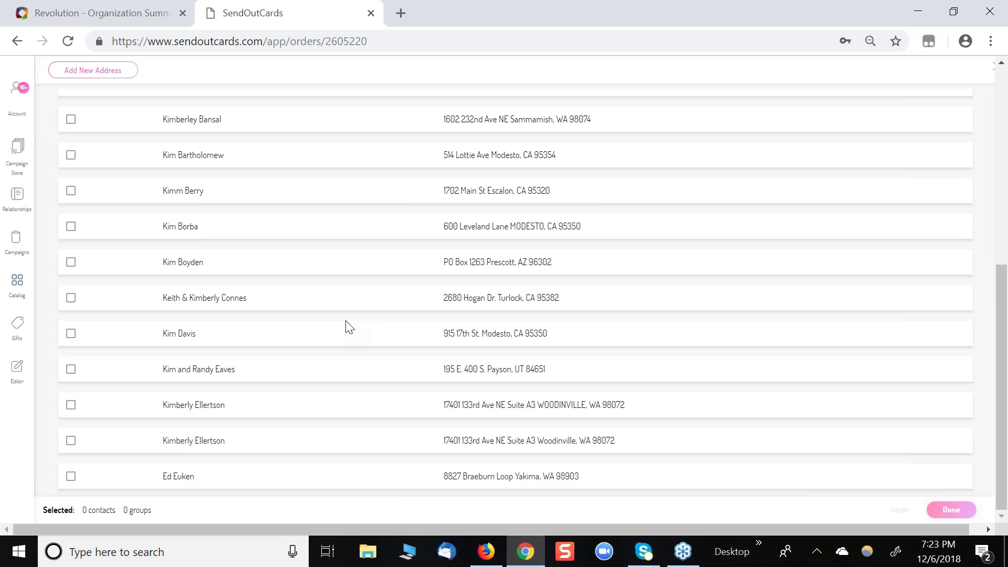
scroll(346, 322, "down", 3)
scroll(347, 325, "down", 3)
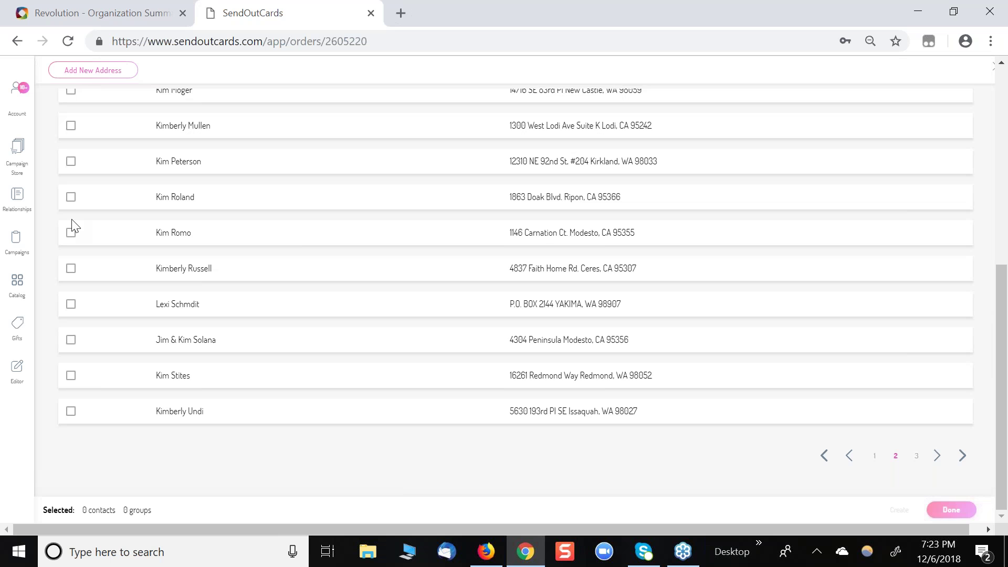
scroll(72, 223, "up", 8)
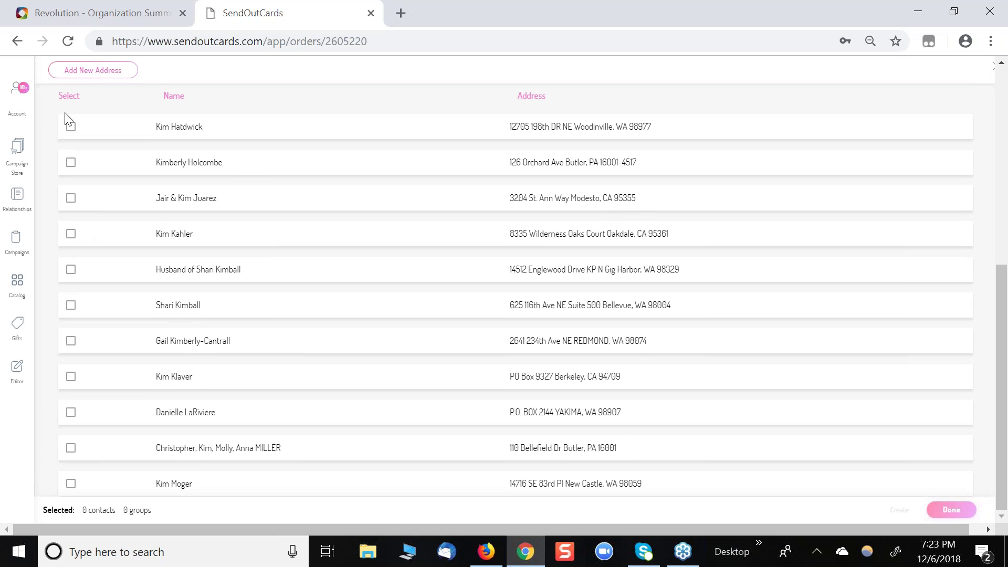
left_click(72, 127)
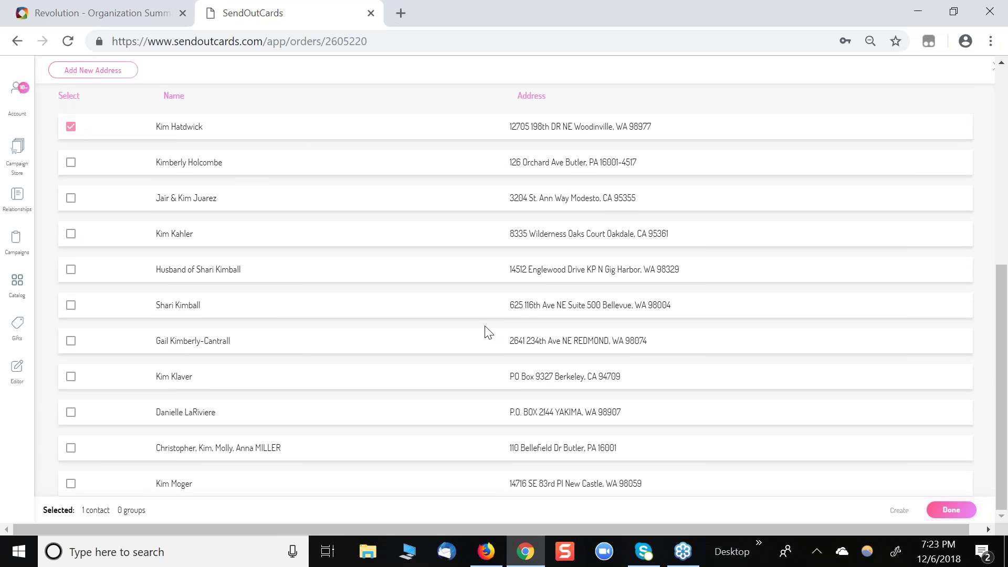
Search the contacts for a second recipient by first name and select the first match
scroll(418, 158, "up", 2)
left_click_drag(397, 118, 328, 123)
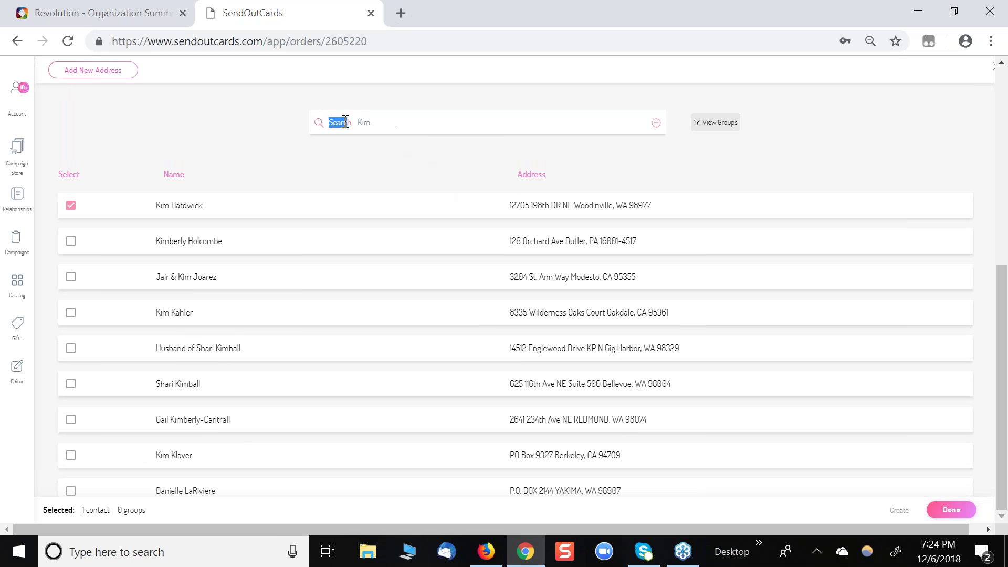
left_click(371, 122)
key("BackSpace")
key("BackSpace")
key("BackSpace")
type("sima")
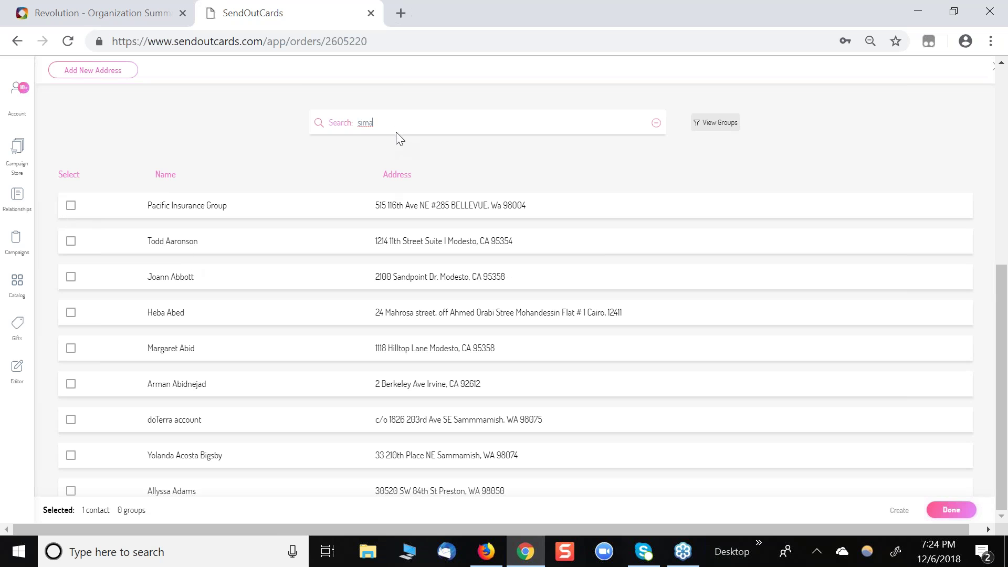
key("BackSpace")
type("a")
left_click(71, 206)
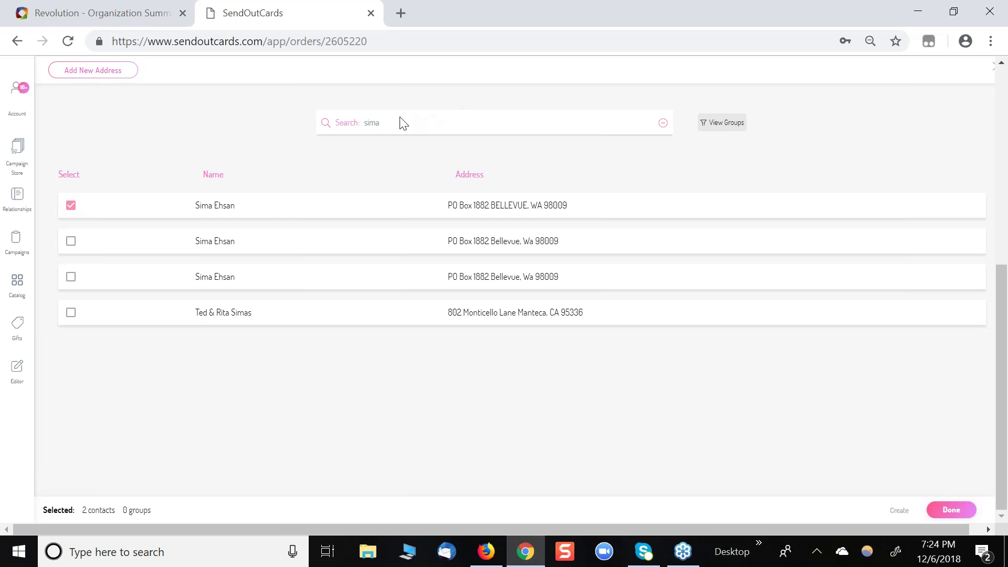
left_click_drag(396, 126, 352, 127)
type("waffa")
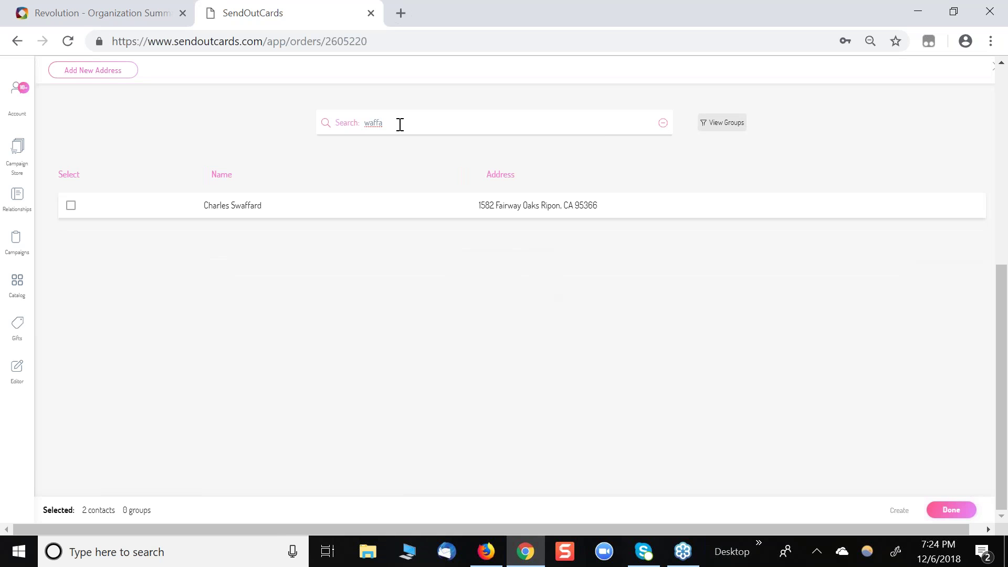
key("BackSpace")
key("BackSpace")
key("BackSpace")
Search the contacts for a third recipient by first name, select the second match and finish the recipient selection
type("deanna")
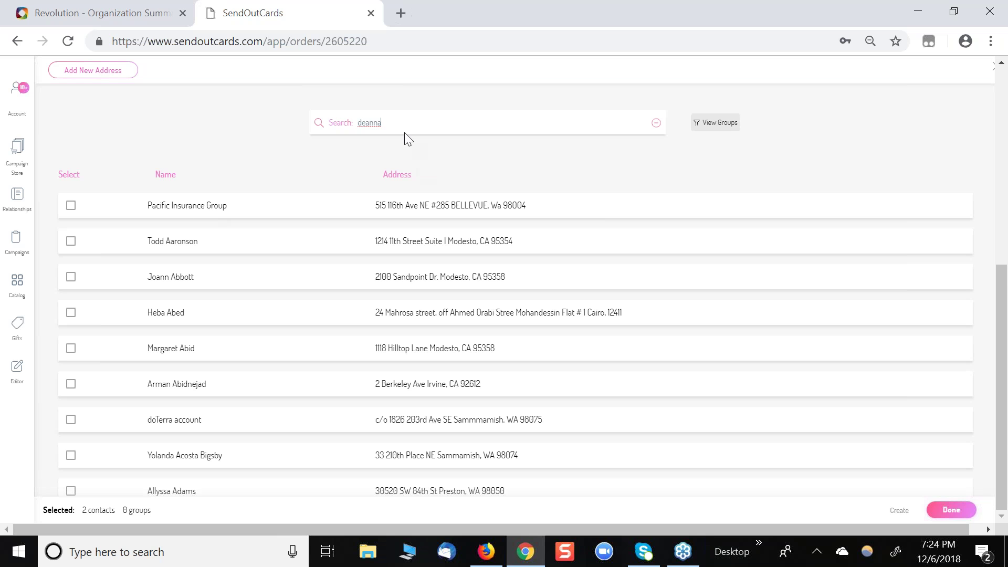
type("a")
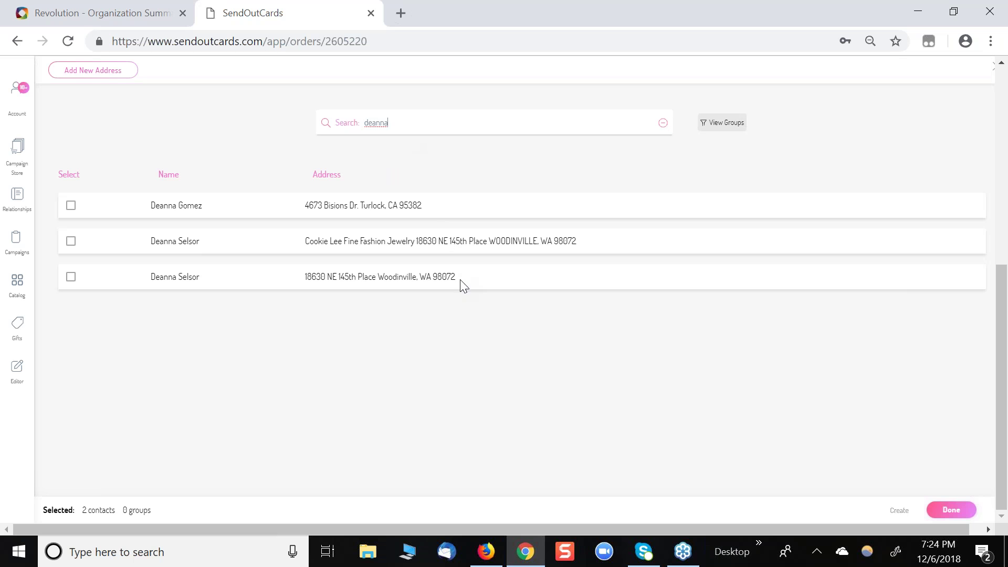
left_click(71, 242)
left_click(951, 510)
Review the Joy card order, mark it ready and send it from checkout, closing the confirmation
scroll(541, 415, "down", 3)
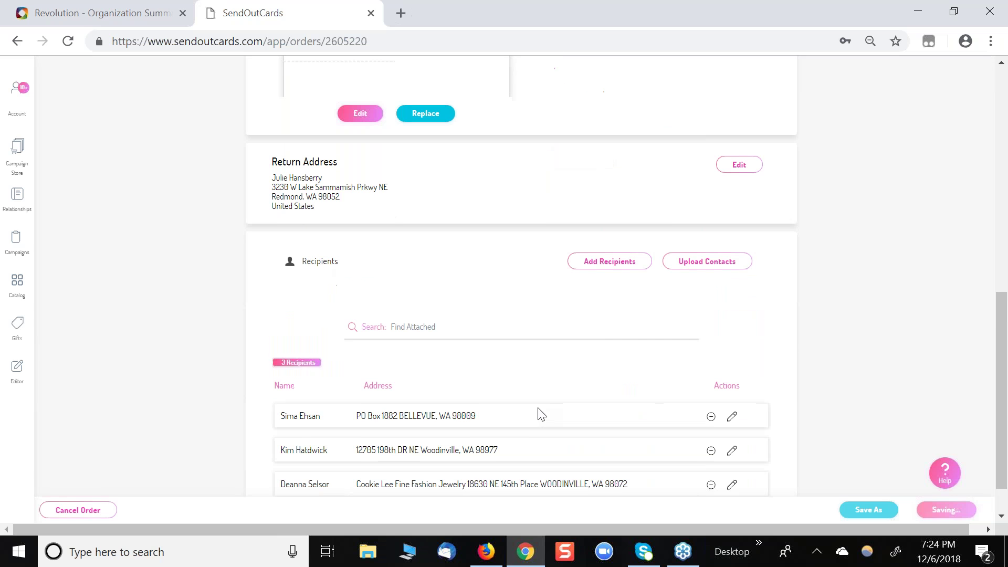
scroll(540, 415, "down", 1)
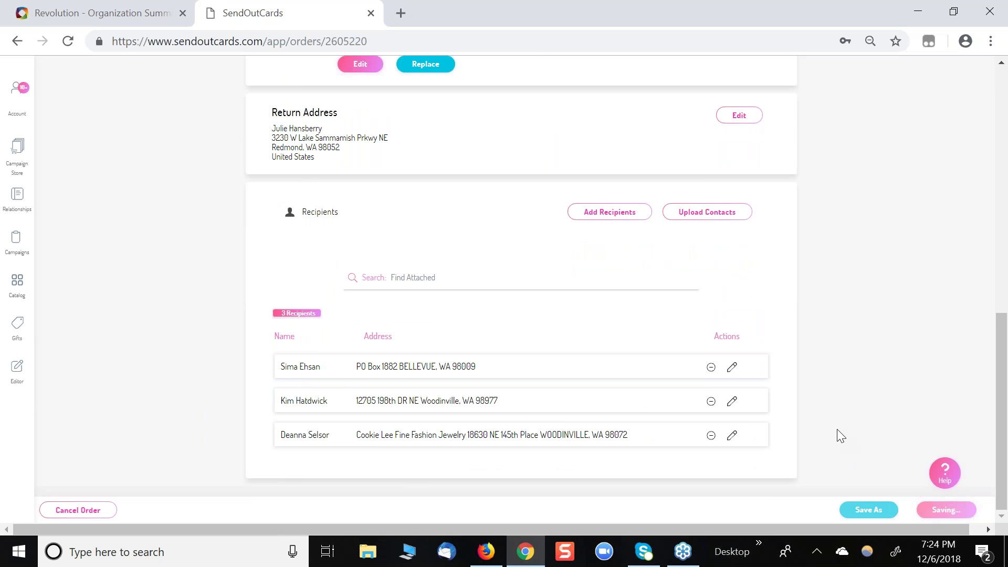
scroll(837, 429, "up", 8)
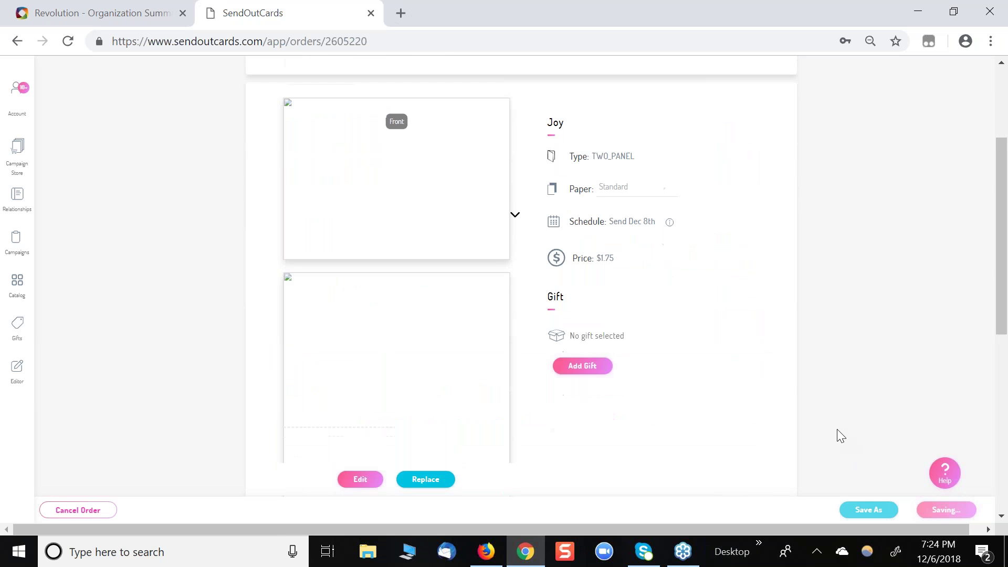
scroll(837, 430, "down", 8)
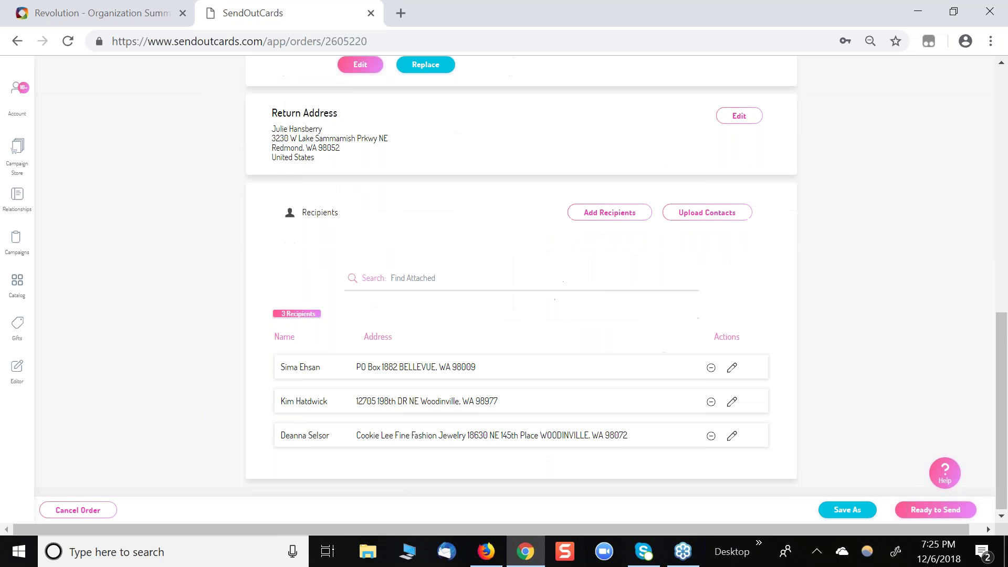
left_click(933, 514)
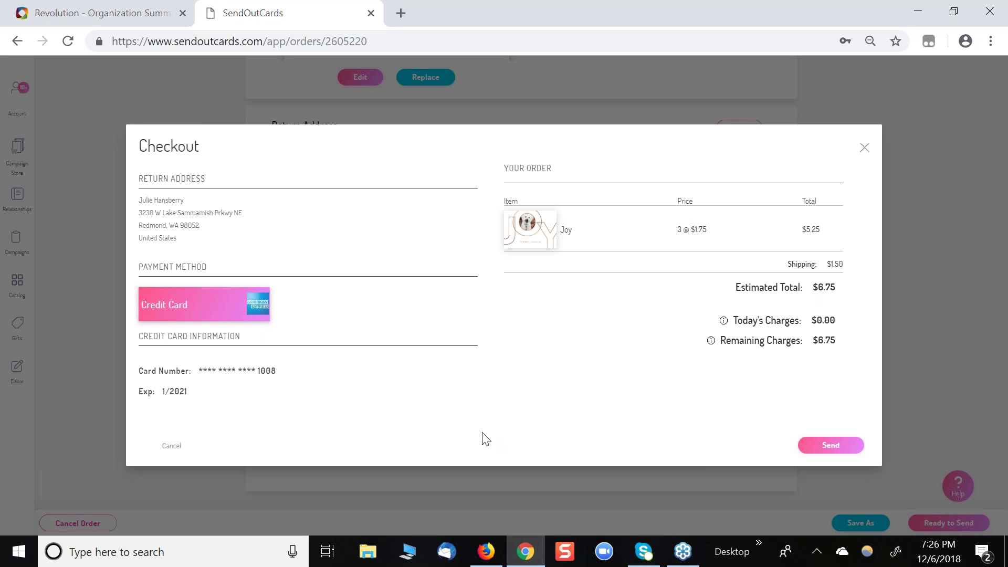
left_click(833, 447)
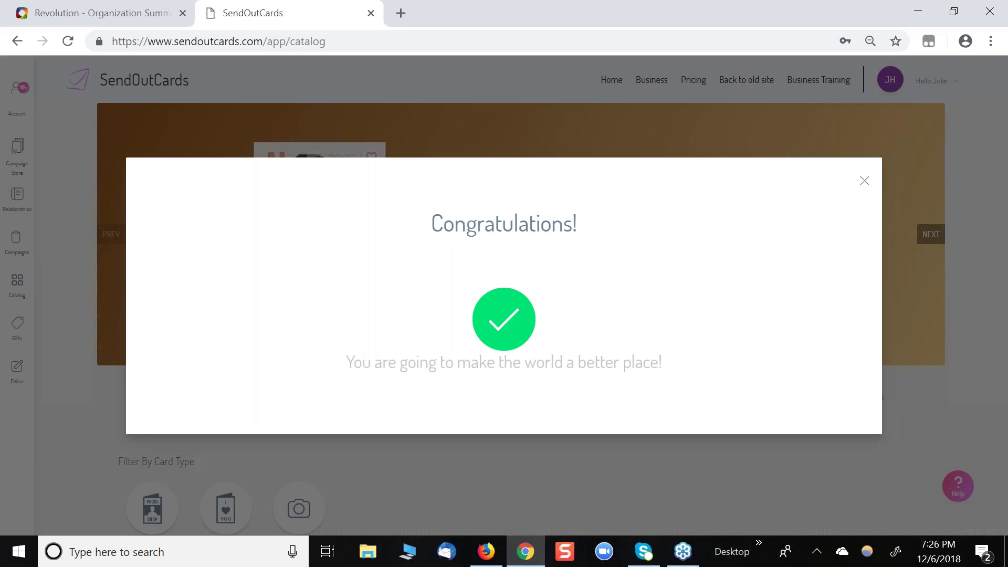
left_click(865, 182)
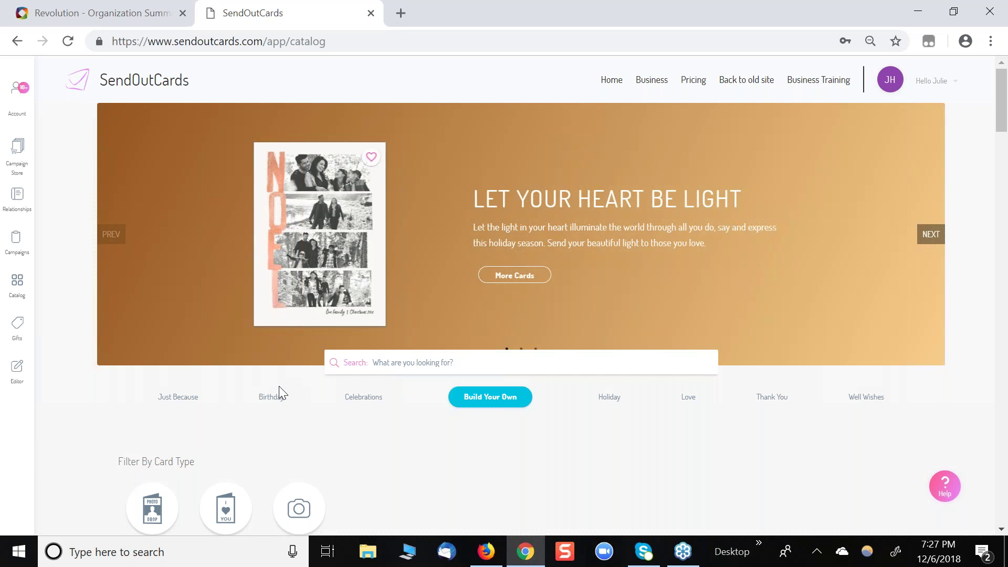
Open the card history in the account area and examine the newest card entries and their status
left_click(23, 94)
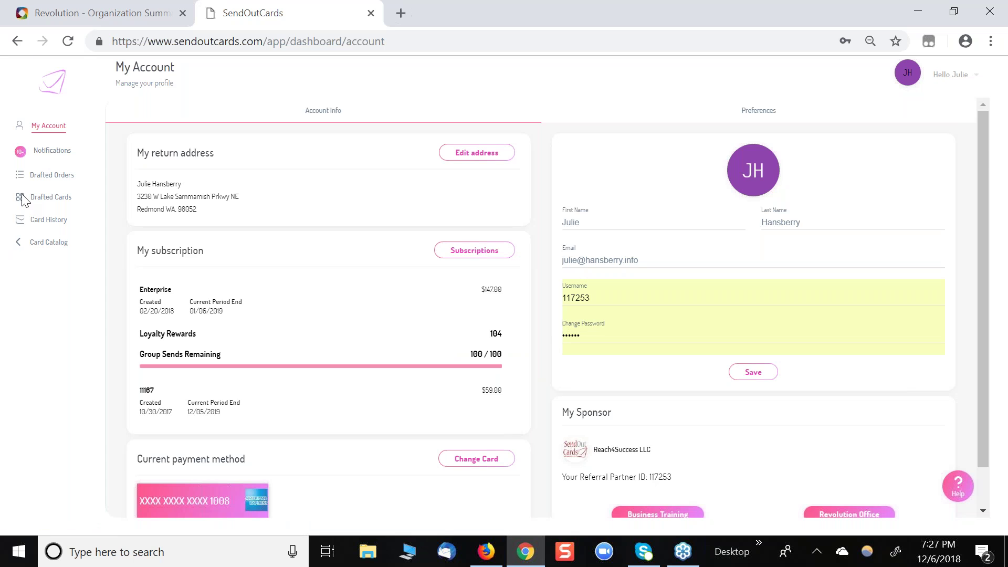
left_click(35, 225)
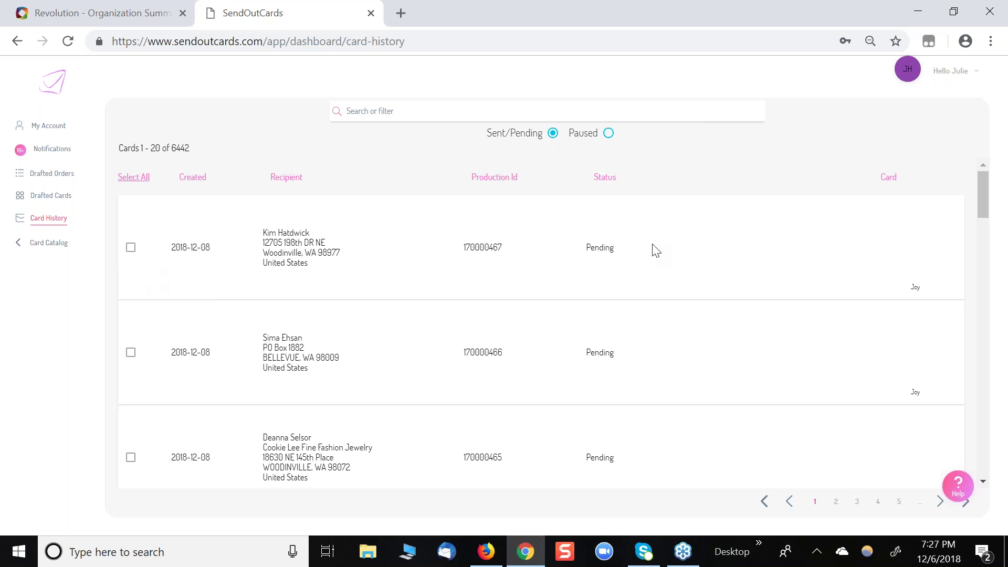
scroll(625, 311, "down", 3)
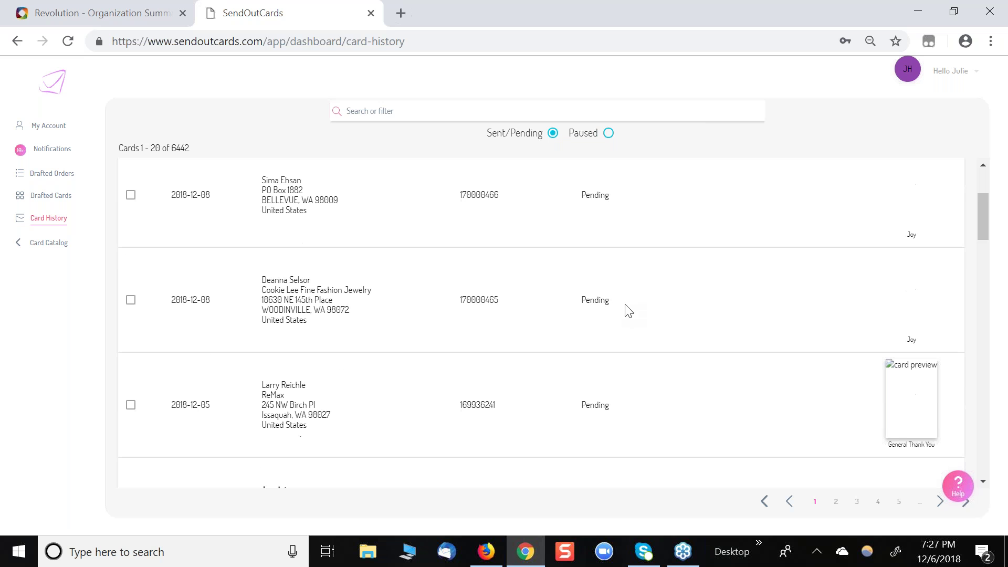
scroll(625, 310, "up", 2)
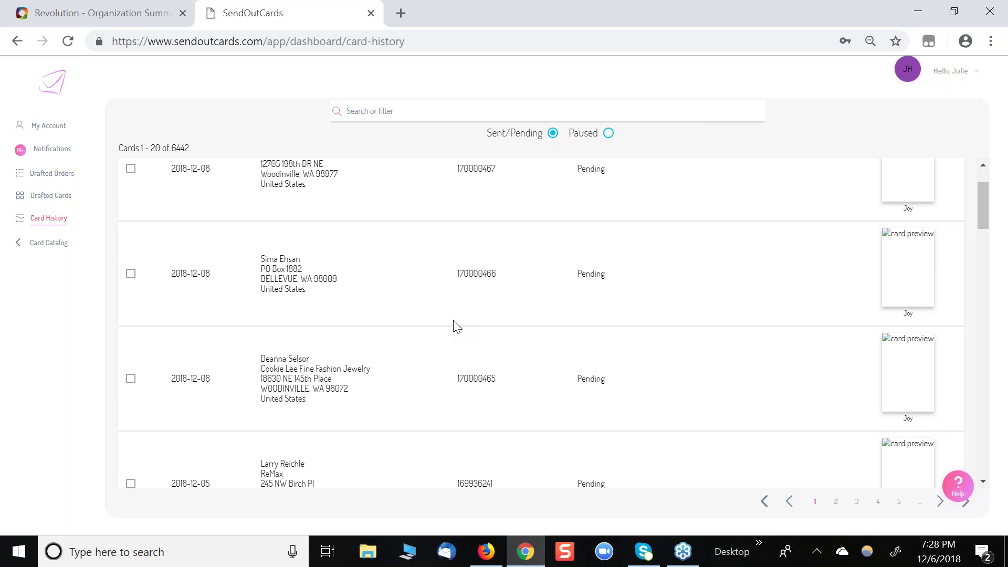
scroll(455, 326, "up", 2)
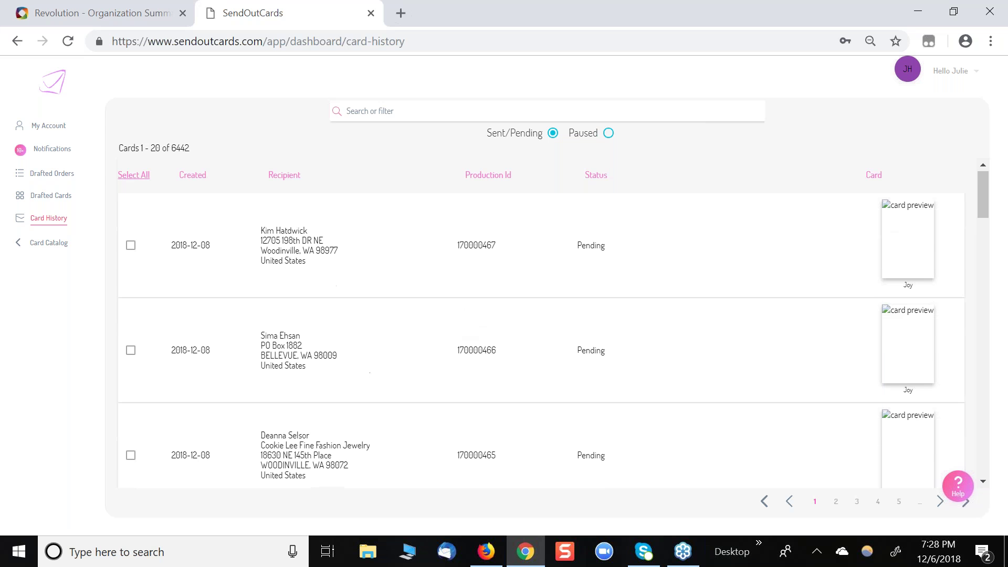
Return from the account area to the card catalog and review the pricing page's subscription plans and Elite add-ons
left_click(43, 129)
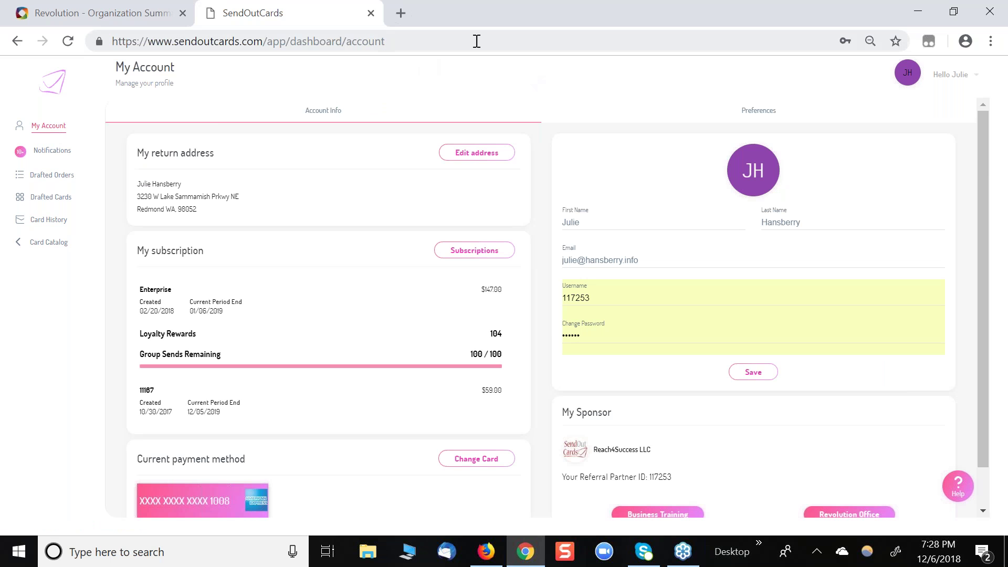
left_click(48, 243)
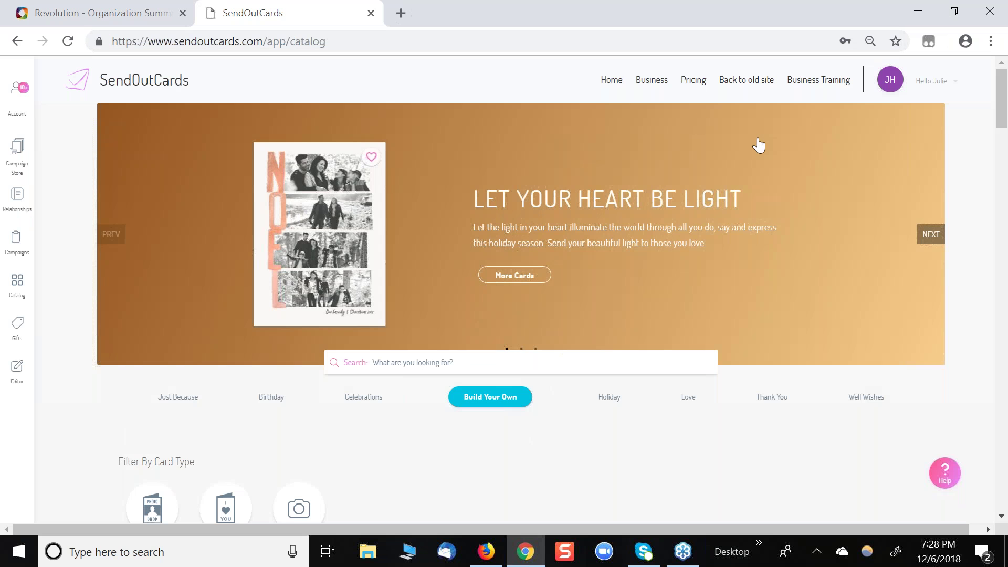
left_click(689, 87)
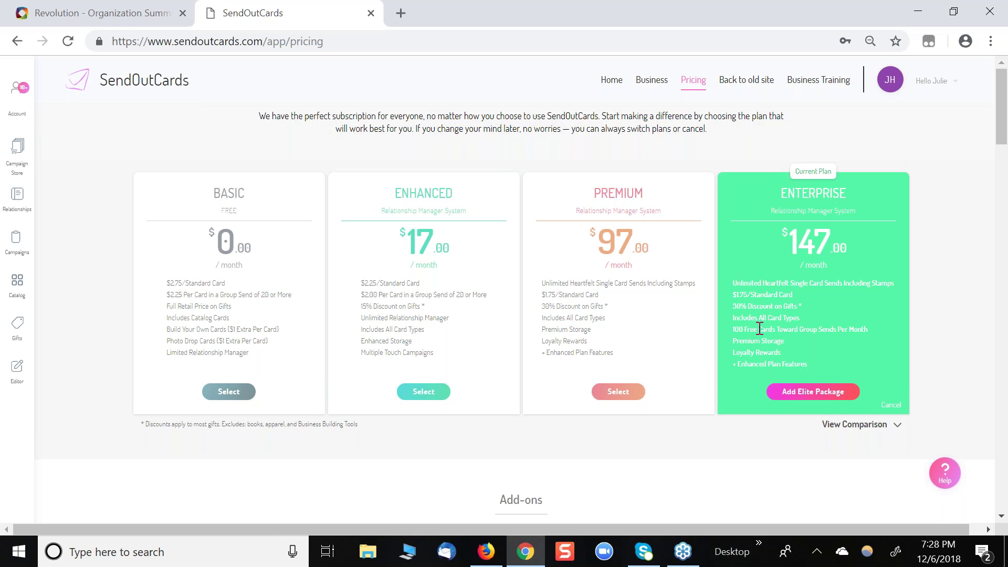
scroll(760, 329, "down", 5)
scroll(759, 326, "up", 2)
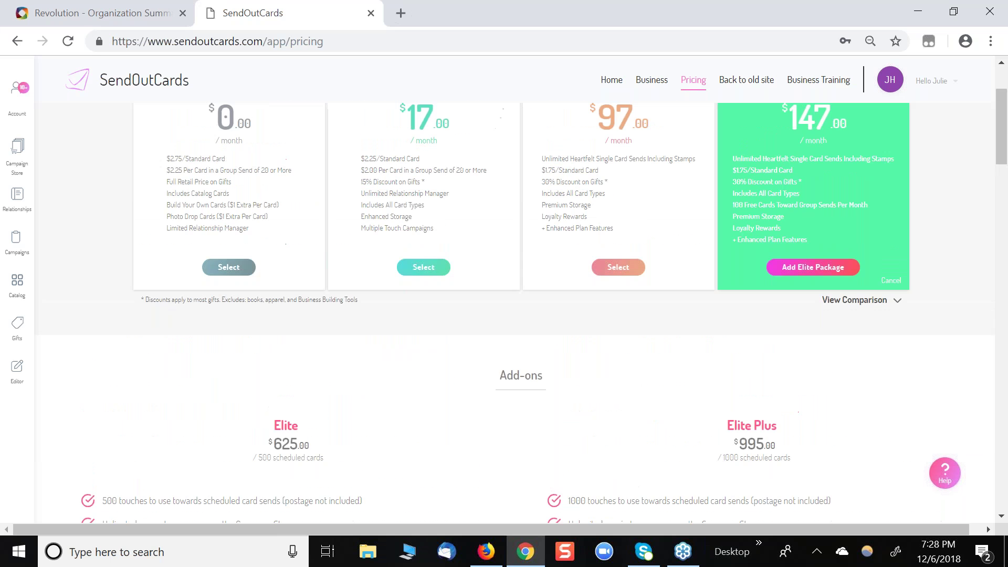
scroll(831, 305, "up", 2)
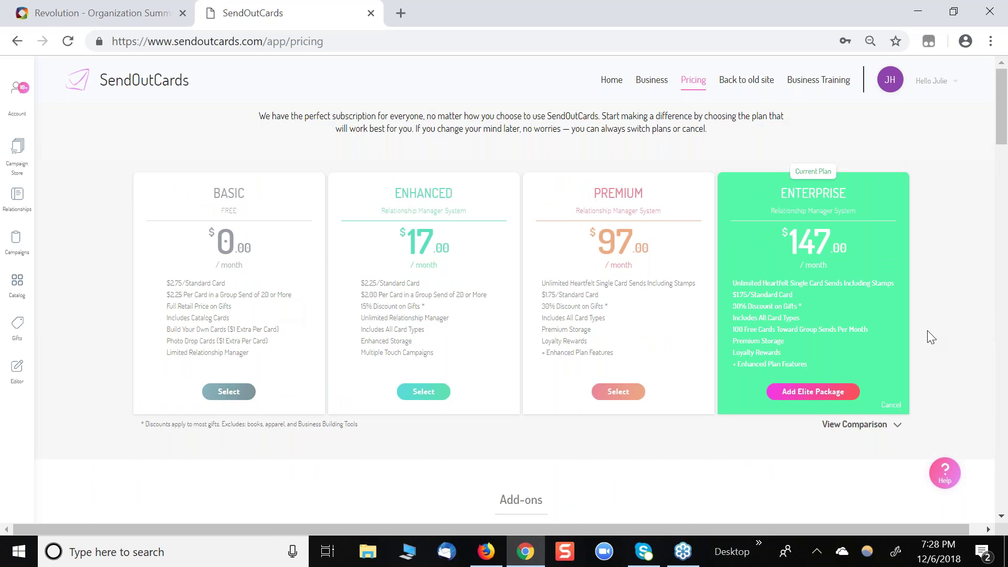
scroll(927, 331, "down", 1)
scroll(927, 331, "down", 3)
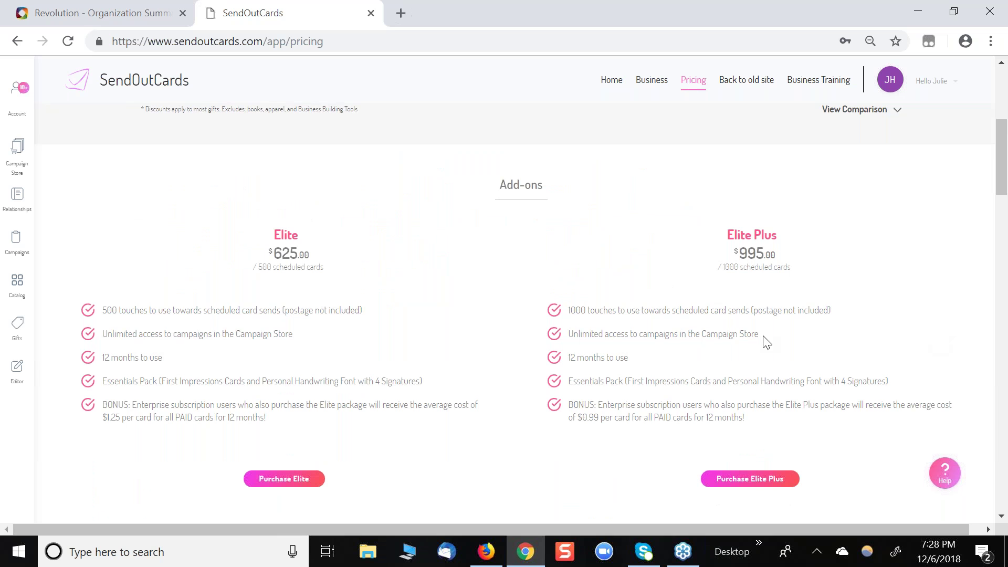
scroll(767, 343, "up", 4)
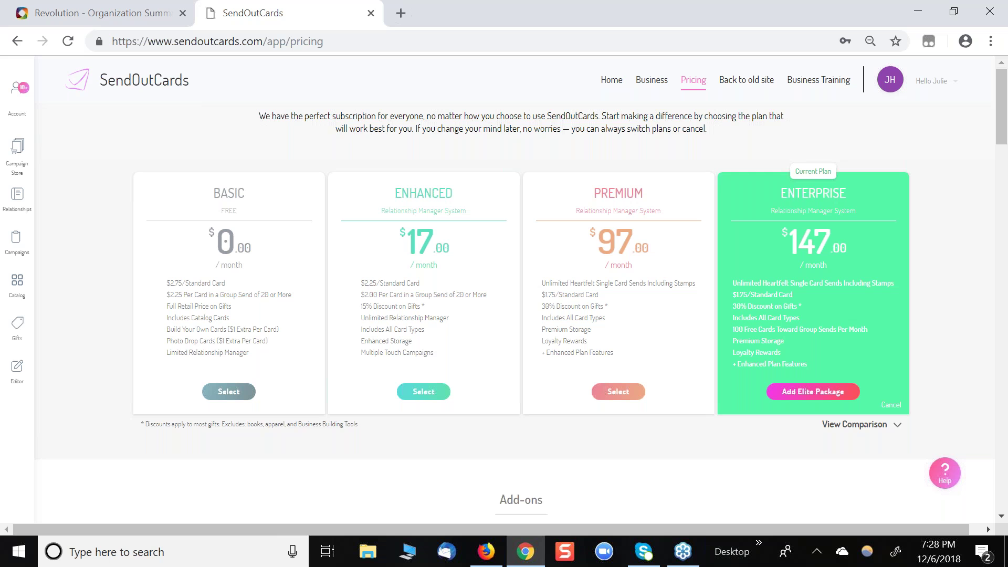